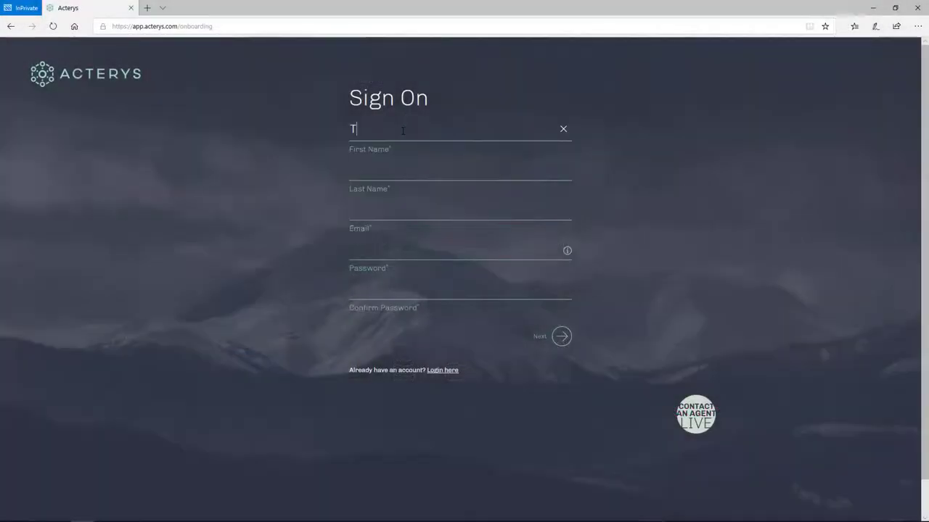
# Fill in the Acterys Sign On form with first and last name, an e-mail address, and a confirmed password.
pyautogui.write('est')
pyautogui.press('Tab')
pyautogui.write('User')
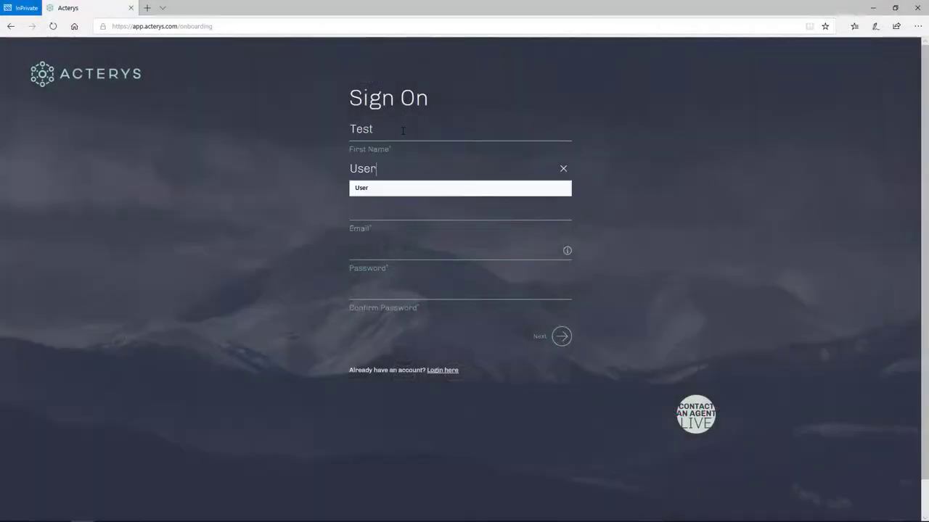
pyautogui.press('Tab')
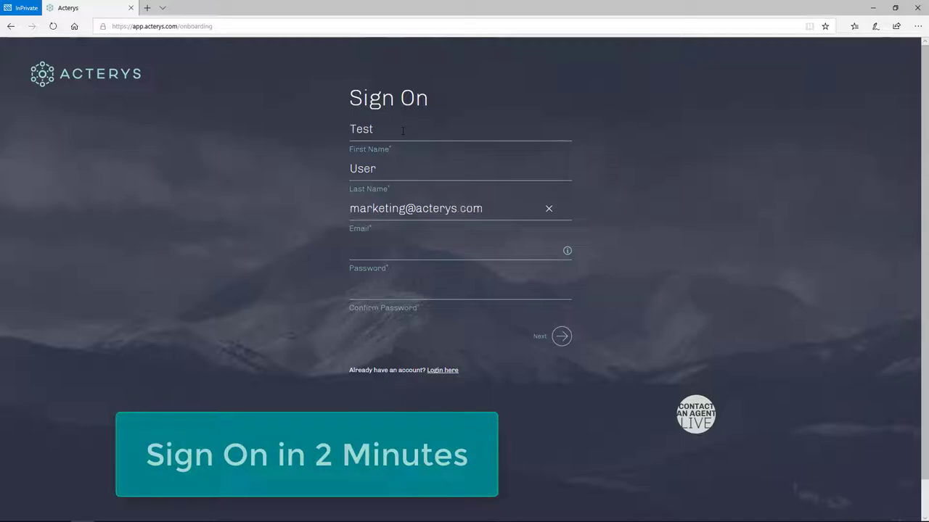
pyautogui.press('Tab')
pyautogui.write('*********')
pyautogui.press('Tab')
pyautogui.write('*******')
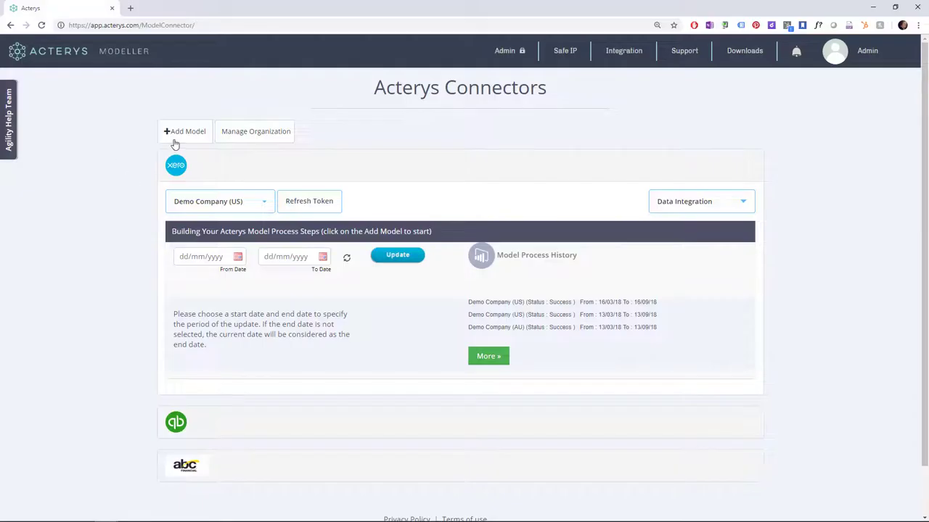
# Start a new Acterys model and authorise its connection to Xero.
pyautogui.click(175, 143)
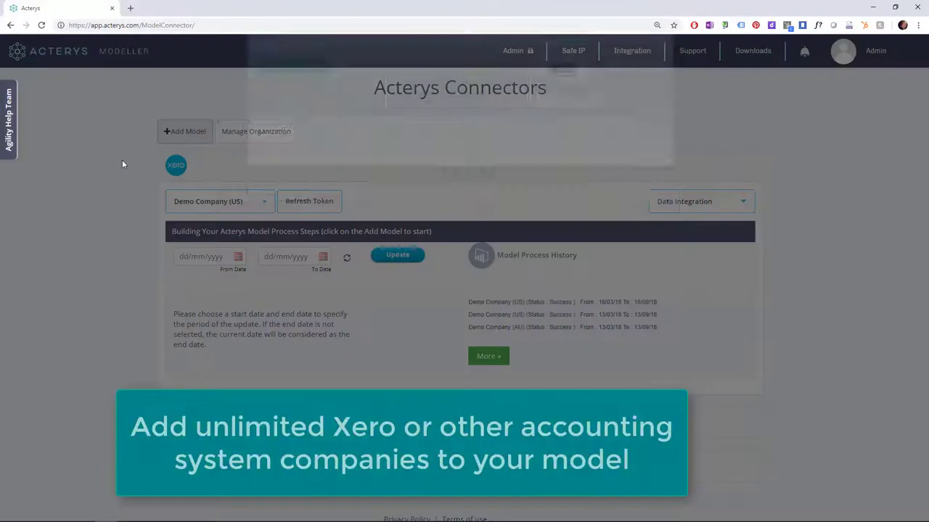
pyautogui.click(275, 107)
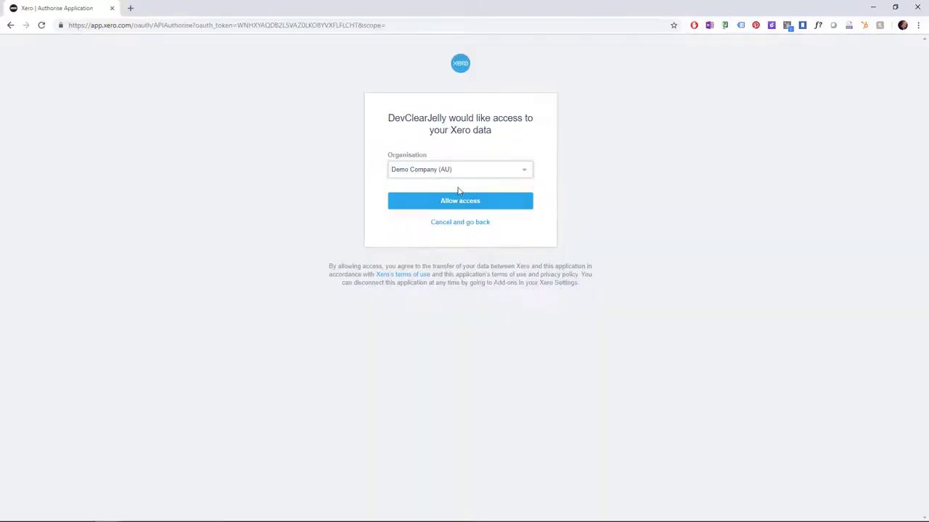
pyautogui.click(453, 206)
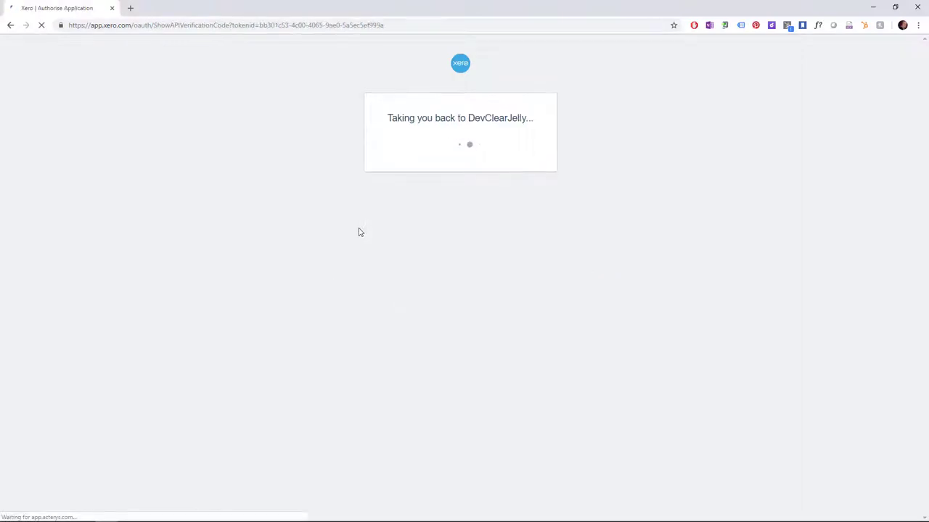
# Add Demo Company (AU) so the model covers both Xero companies (All selected (2)).
pyautogui.click(267, 221)
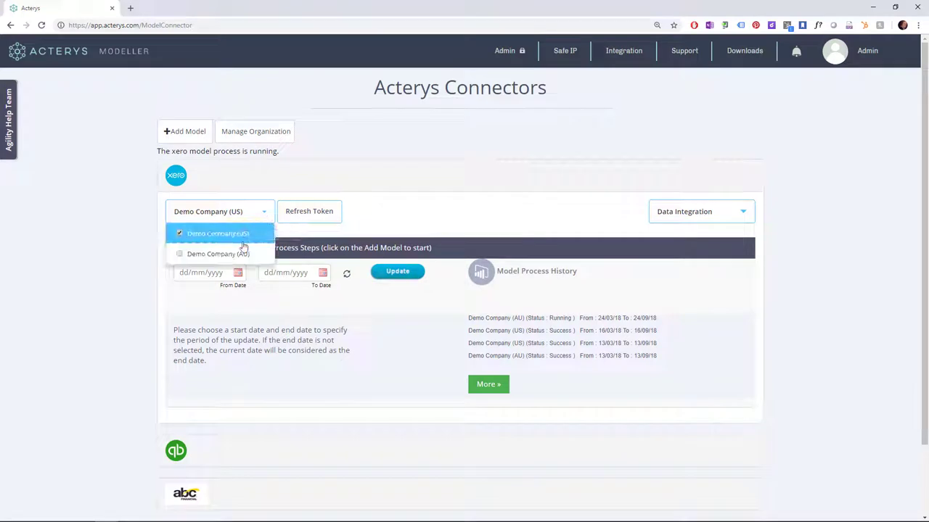
pyautogui.click(188, 256)
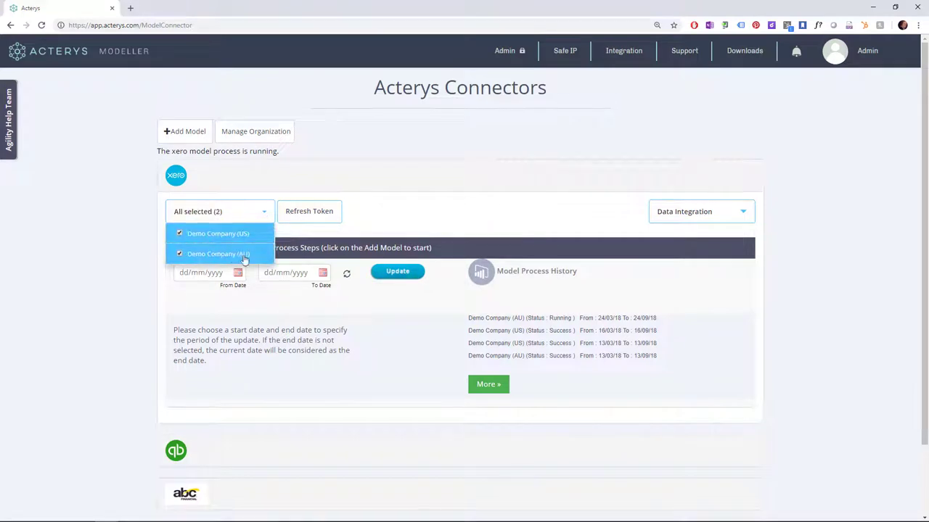
pyautogui.click(296, 233)
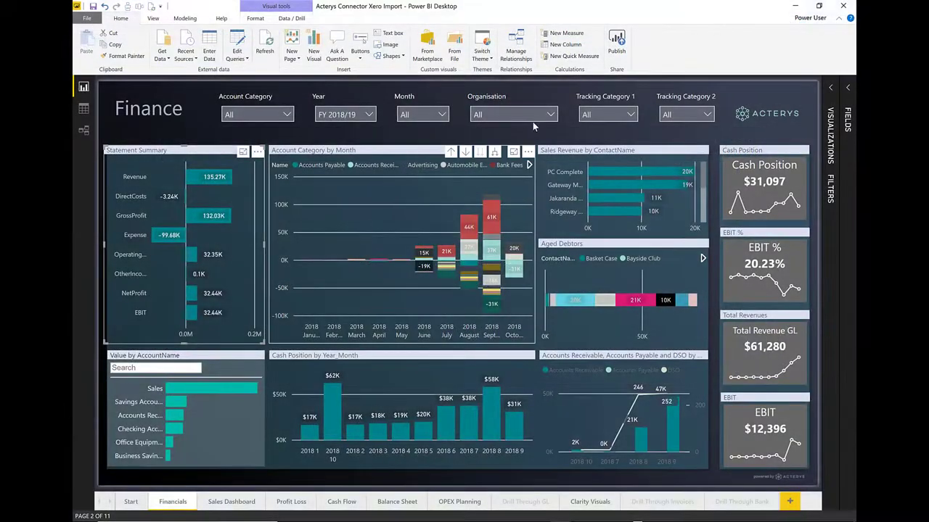
pyautogui.click(553, 118)
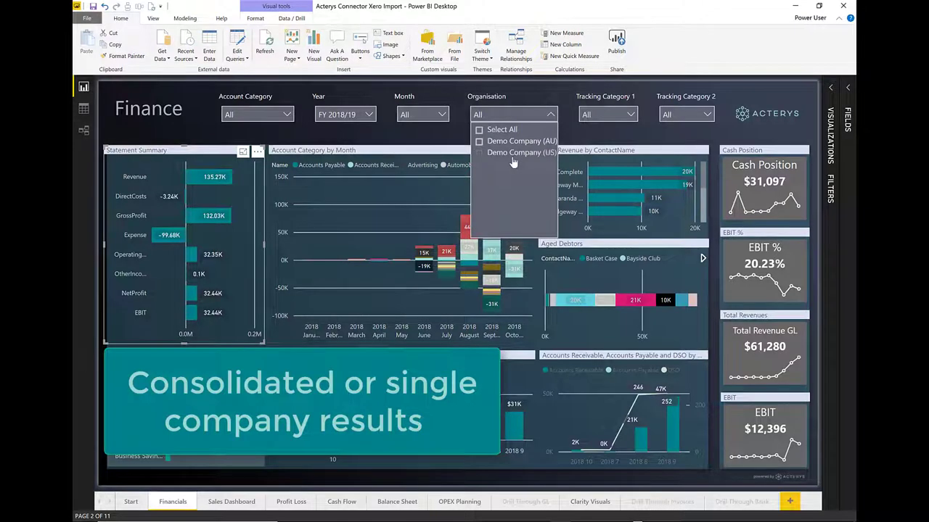
pyautogui.click(483, 157)
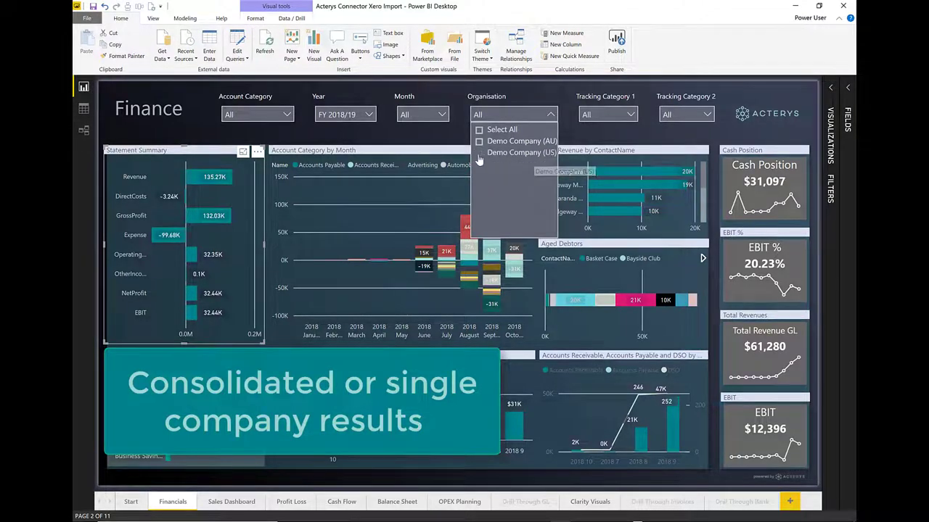
pyautogui.click(567, 137)
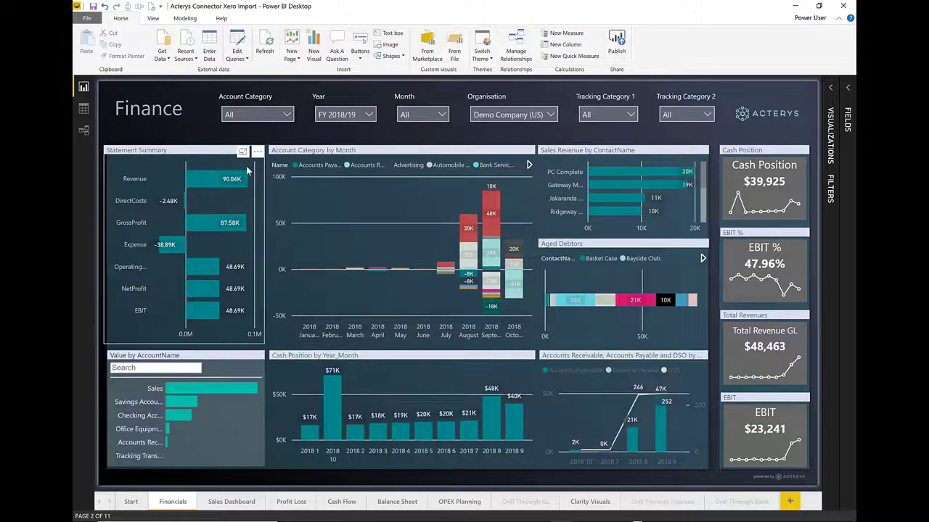
pyautogui.click(549, 116)
pyautogui.click(496, 131)
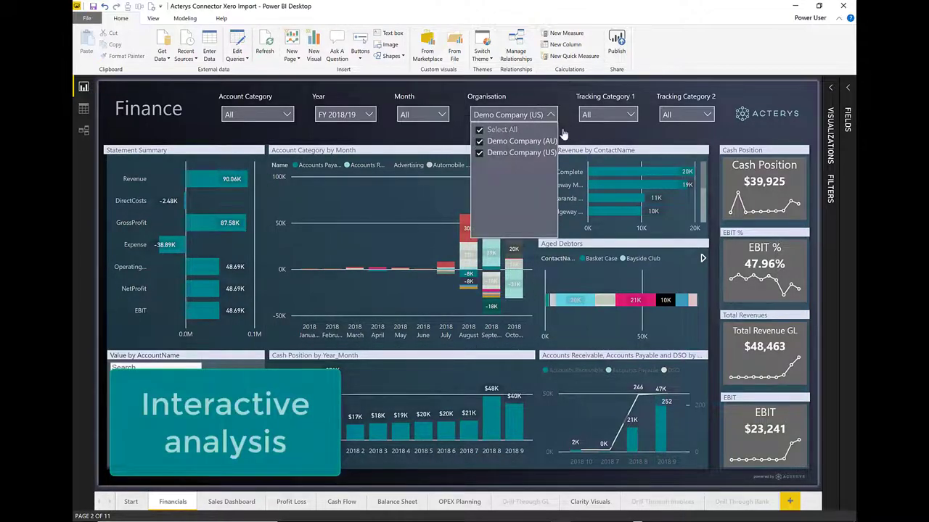
pyautogui.click(565, 135)
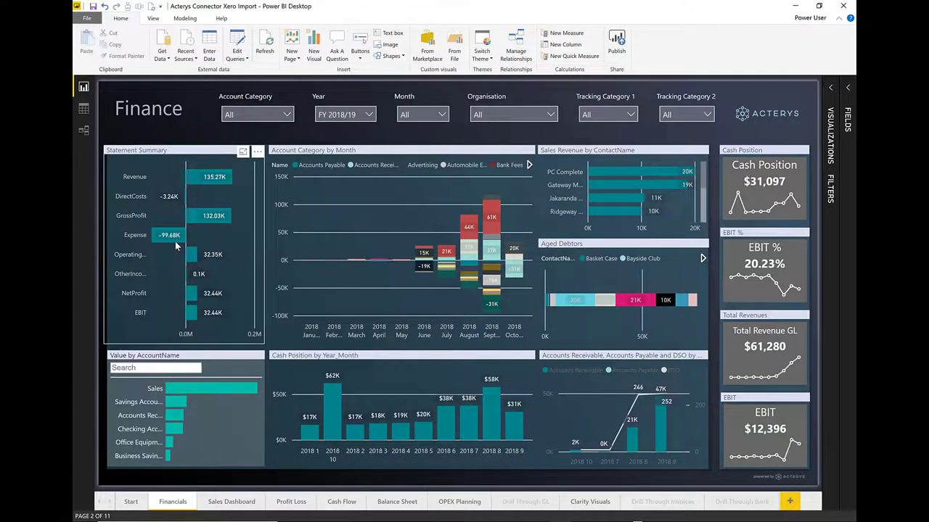
# Cross-filter the Financials page by Expense, clear the filter, then switch to the Sales Dashboard page.
pyautogui.moveTo(175, 246)
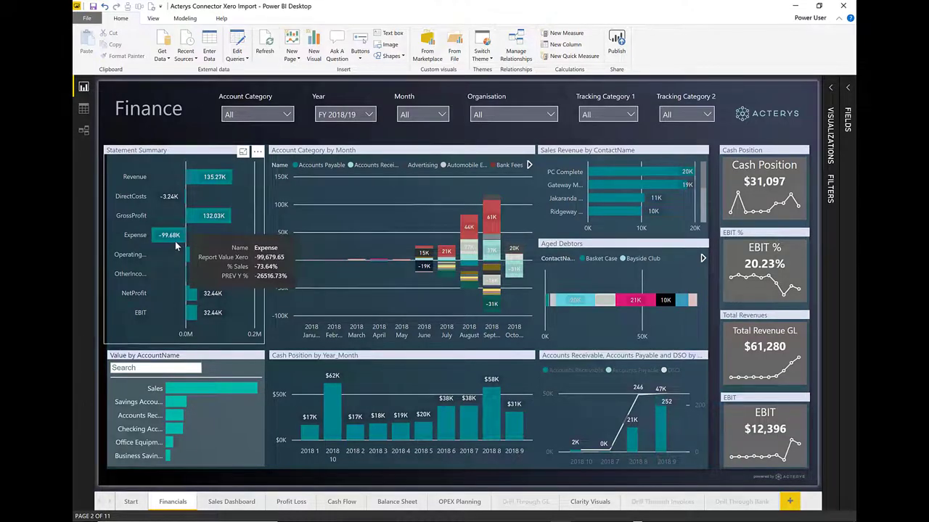
pyautogui.click(174, 241)
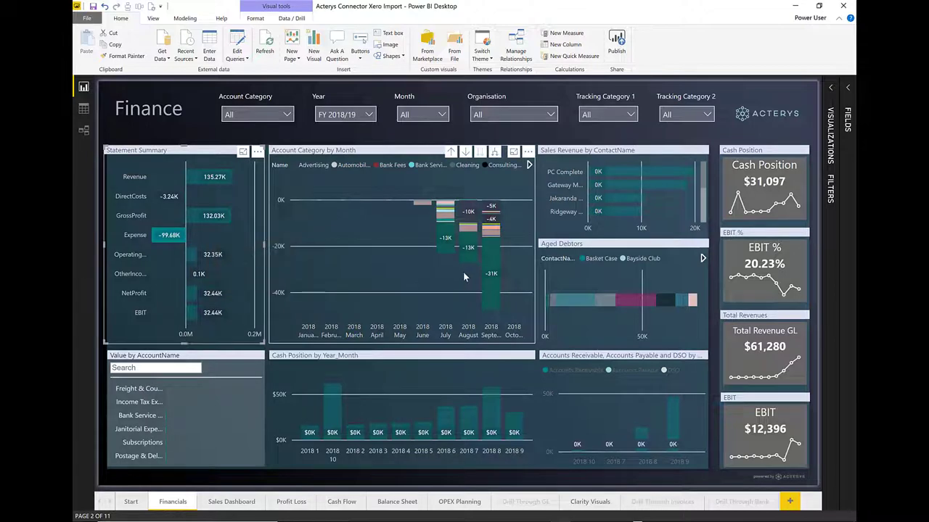
pyautogui.moveTo(492, 291)
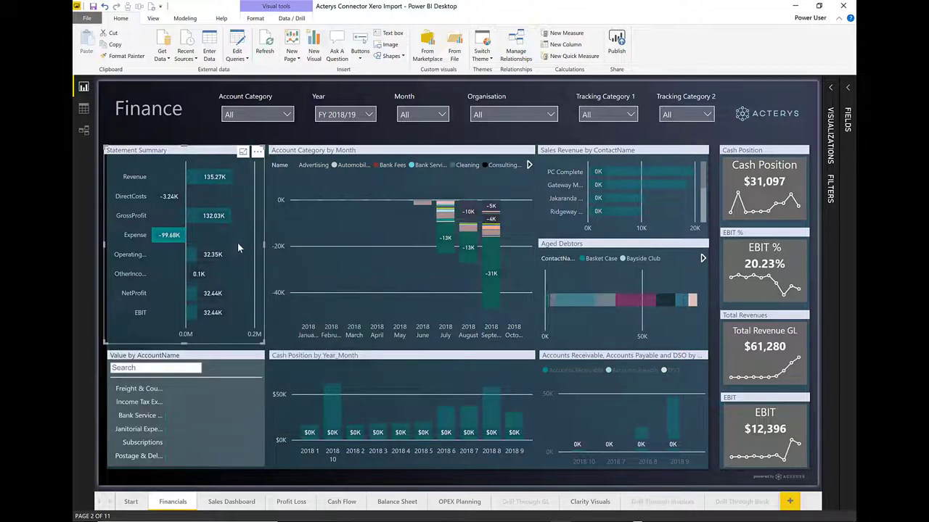
pyautogui.click(237, 242)
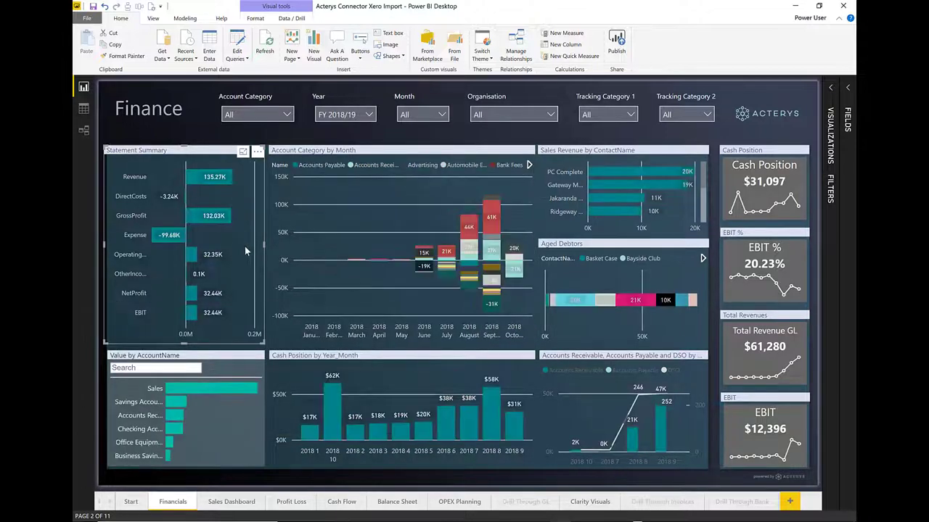
pyautogui.click(216, 507)
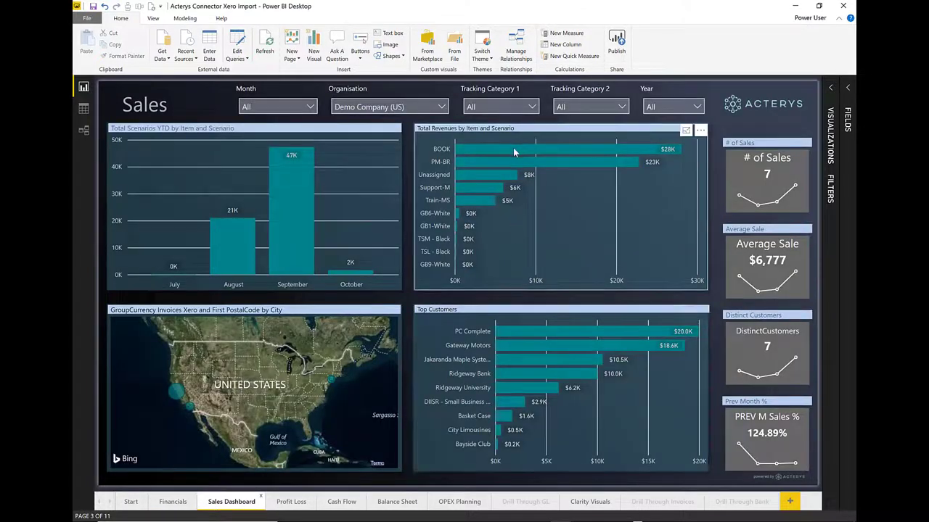
pyautogui.click(514, 150)
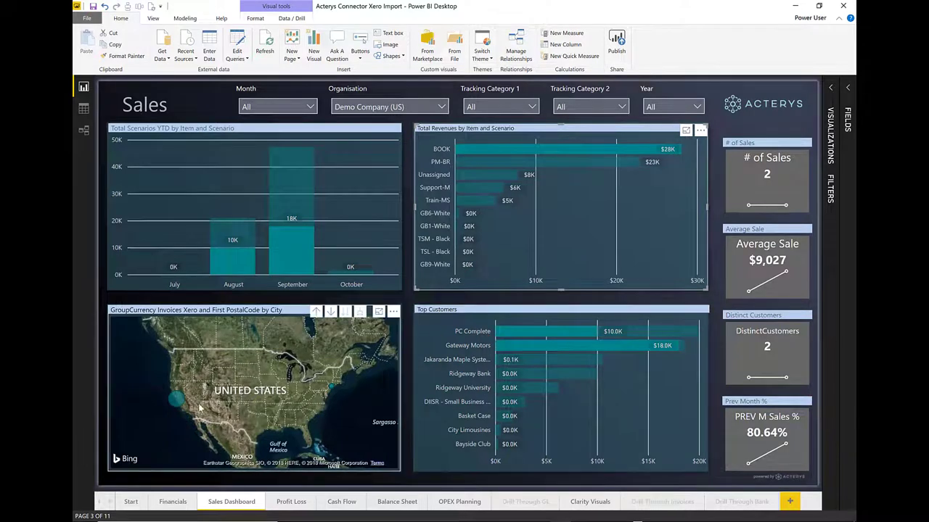
pyautogui.moveTo(180, 406)
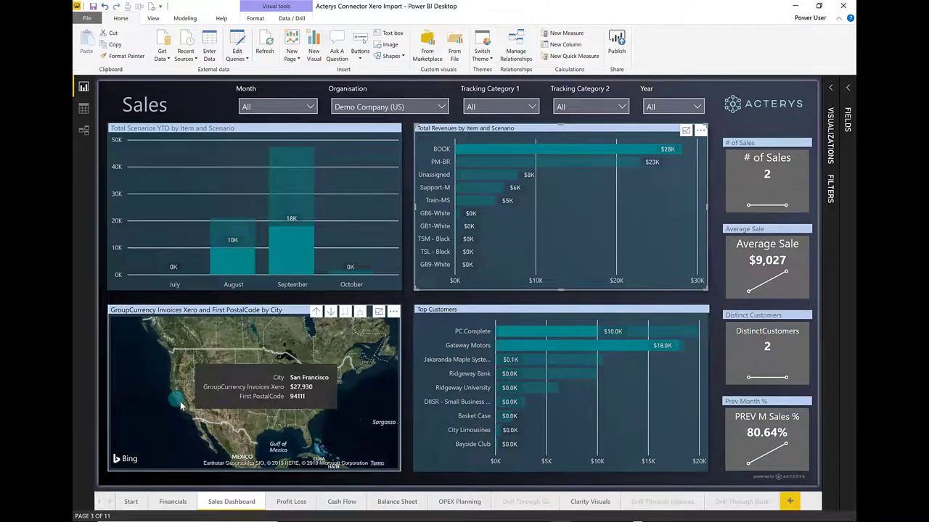
pyautogui.click(377, 200)
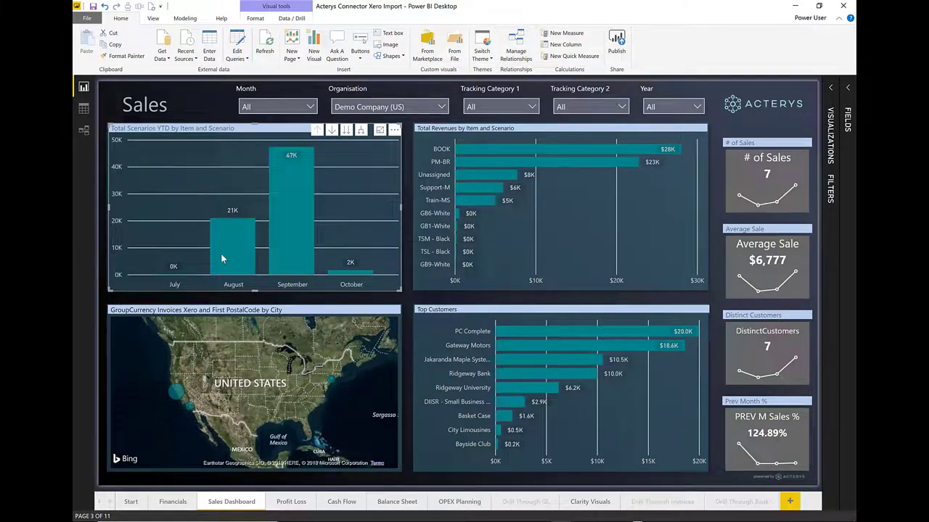
pyautogui.moveTo(222, 259)
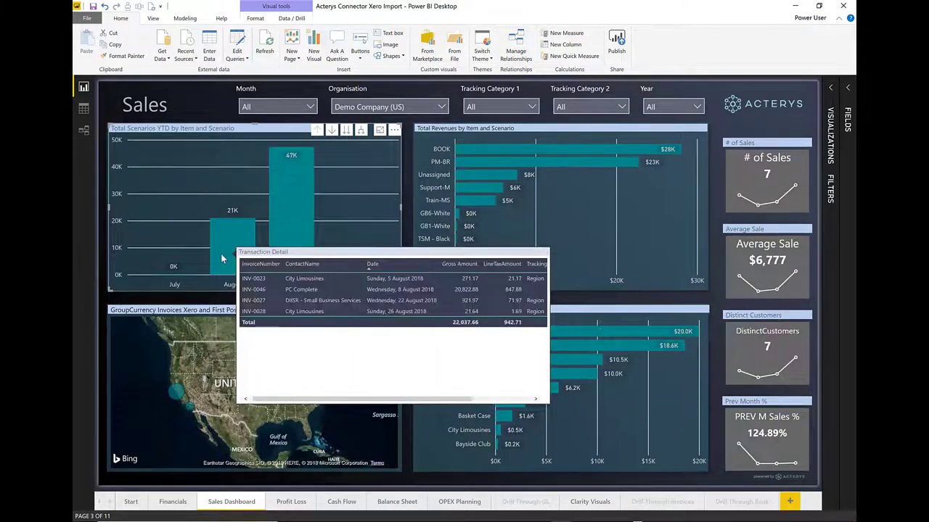
pyautogui.moveTo(296, 233)
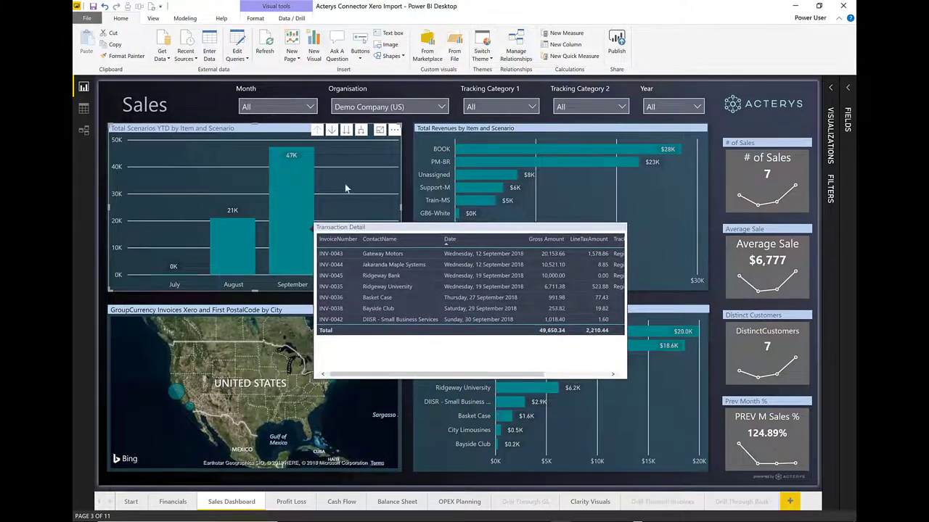
# Analyze the September column to explain the increase from August.
pyautogui.rightClick(304, 176)
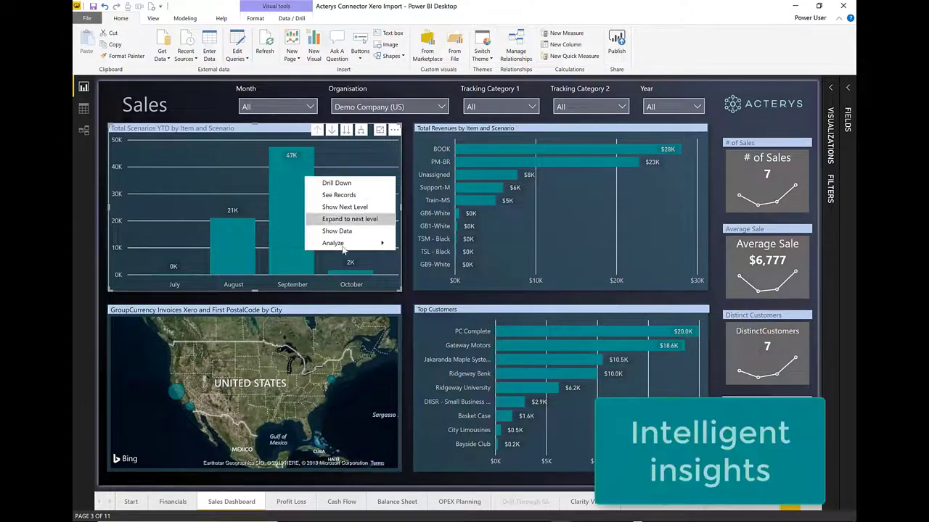
pyautogui.moveTo(362, 252)
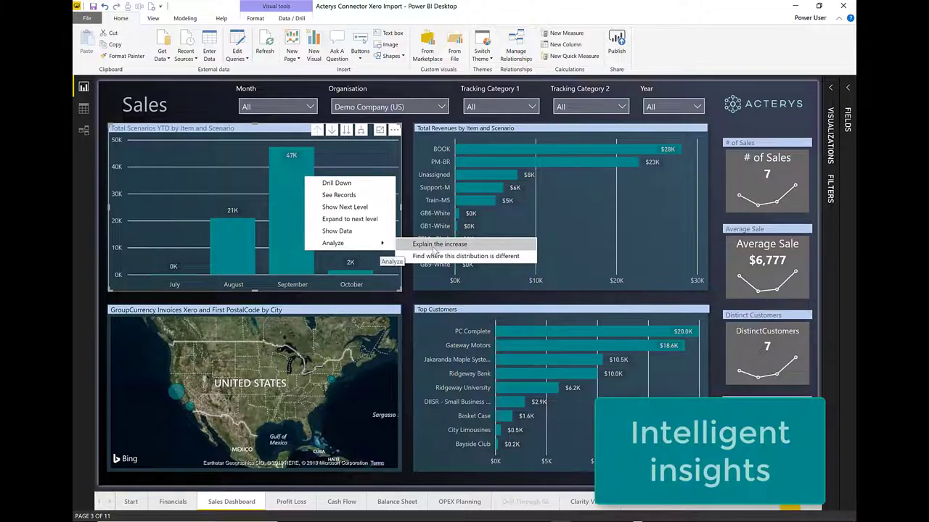
pyautogui.click(432, 248)
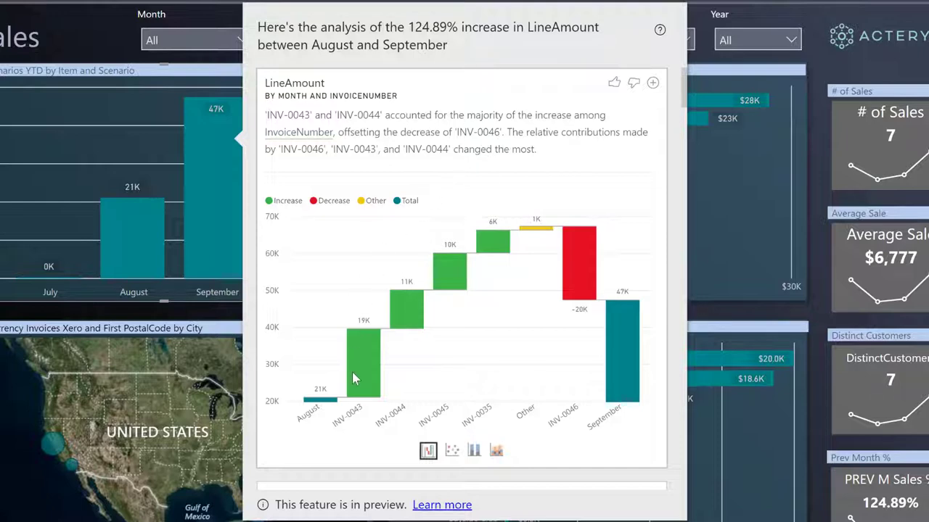
# Review the 124.89% increase breakdowns by InvoiceNumber, ContactName and TrackingCategory1_Option.
pyautogui.moveTo(349, 390)
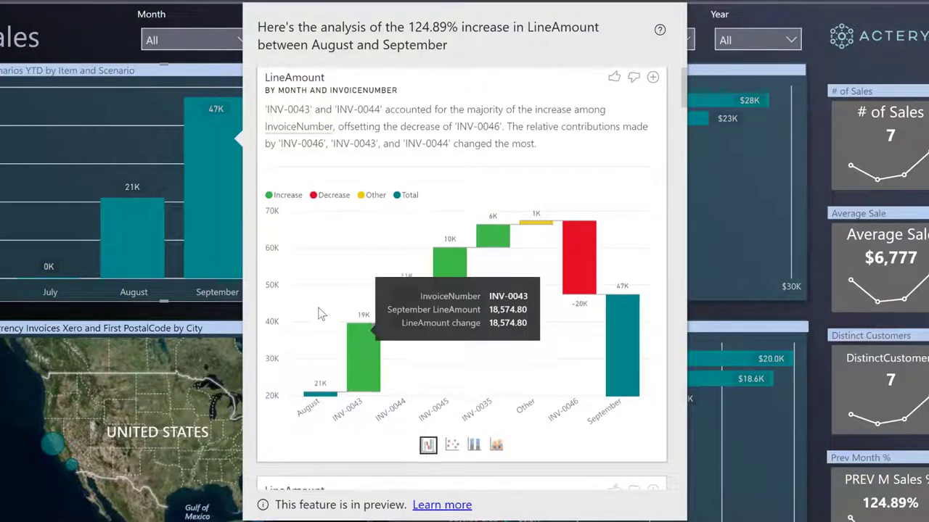
pyautogui.scroll(-3, 322, 315)
pyautogui.scroll(-2, 325, 303)
pyautogui.scroll(-1, 324, 303)
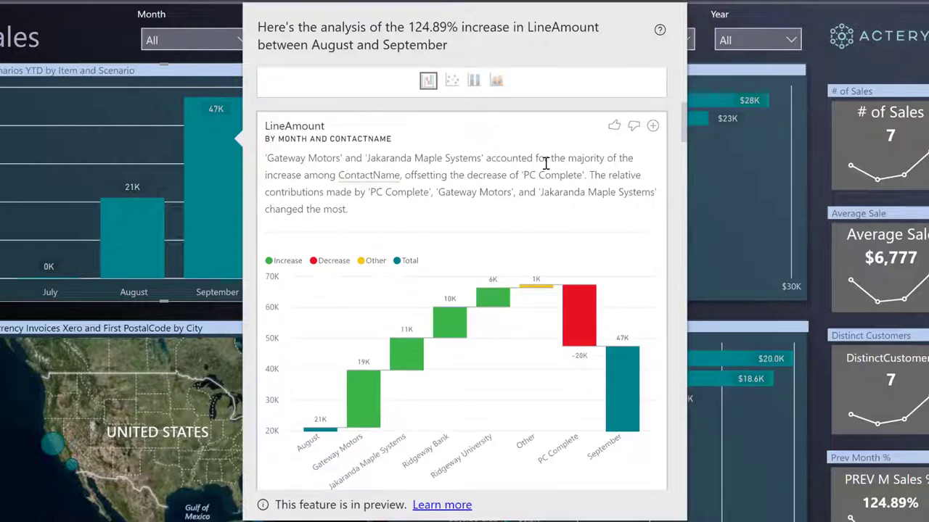
pyautogui.moveTo(412, 369)
pyautogui.scroll(-4, 445, 410)
pyautogui.scroll(-1, 373, 342)
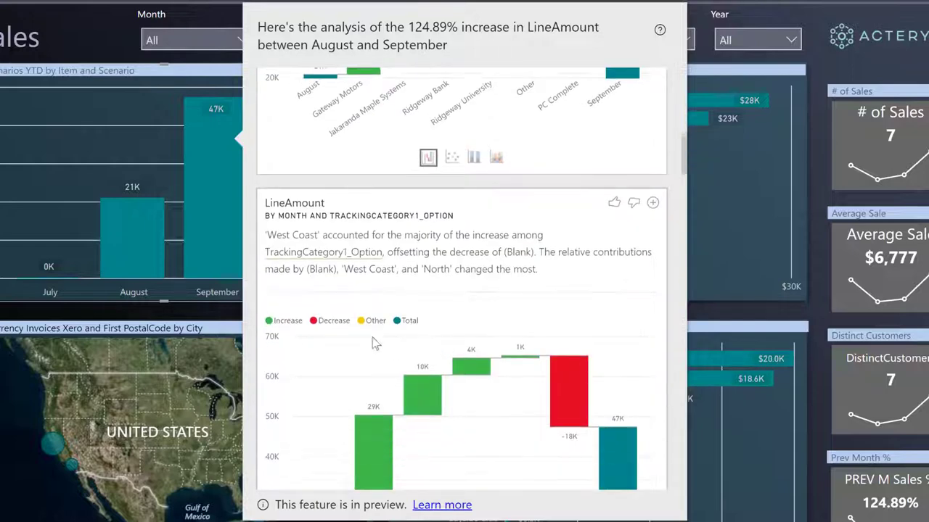
pyautogui.scroll(-1, 372, 342)
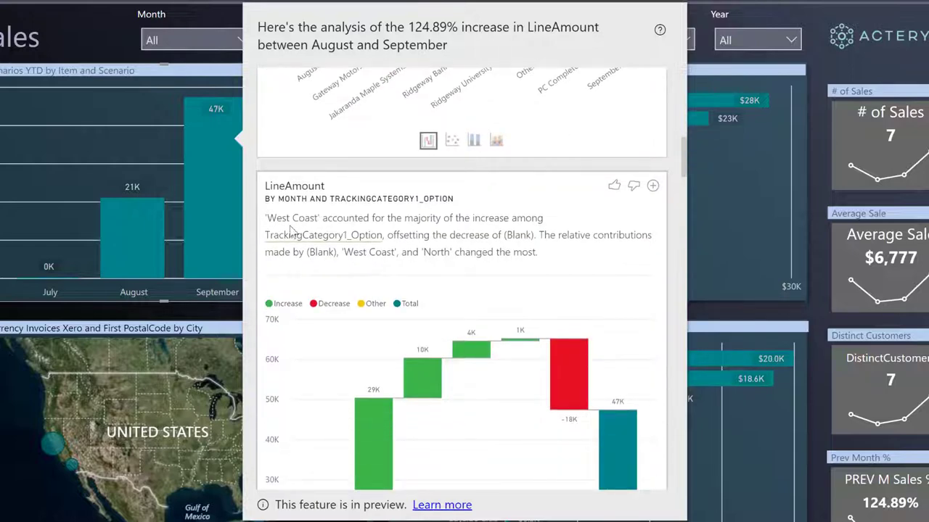
pyautogui.scroll(-4, 328, 352)
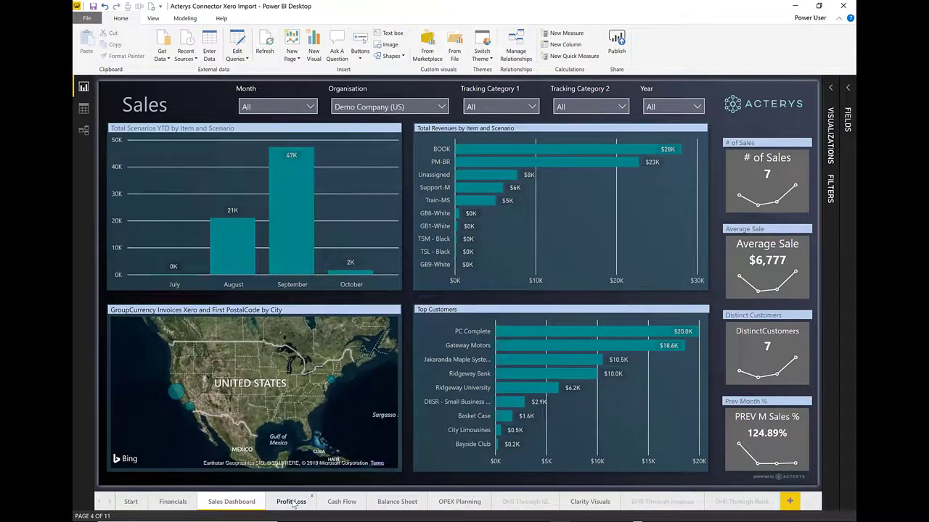
# Show the Profit Loss Income Statement with all organisations selected.
pyautogui.click(293, 503)
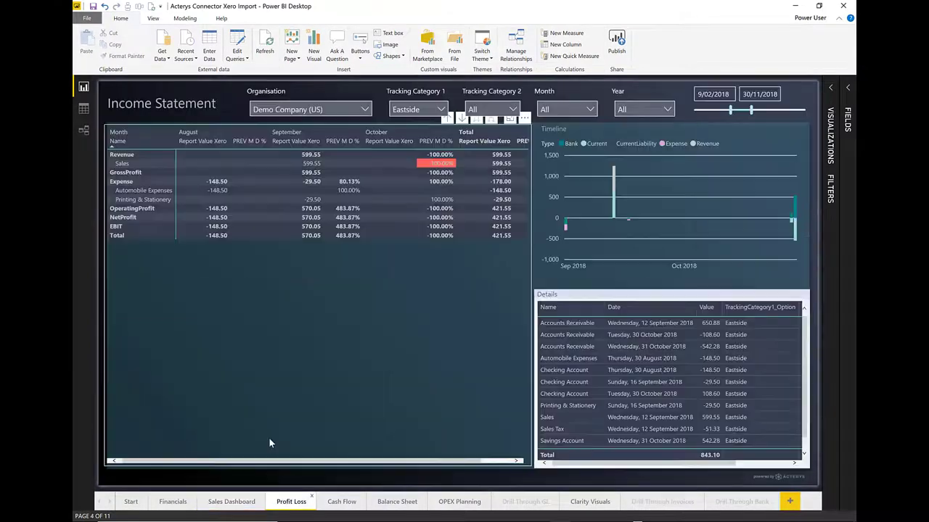
pyautogui.click(367, 111)
pyautogui.click(290, 124)
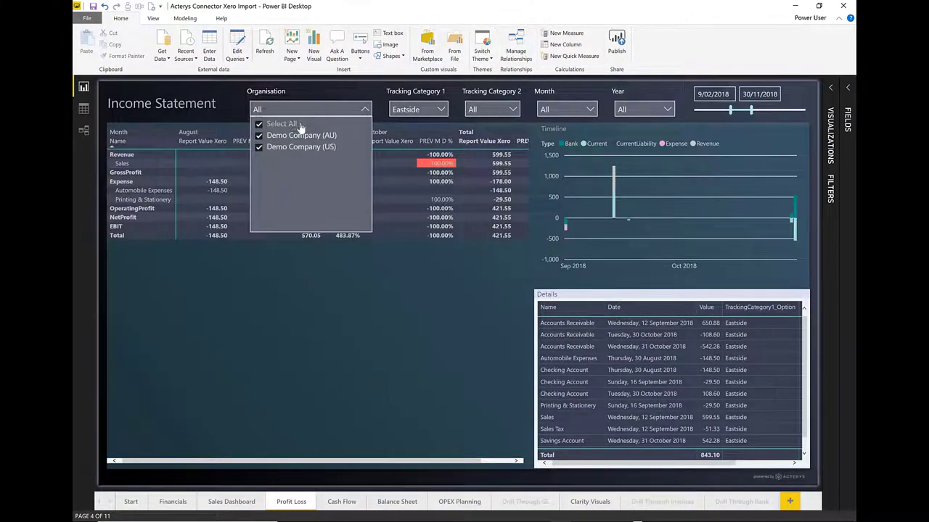
pyautogui.click(375, 108)
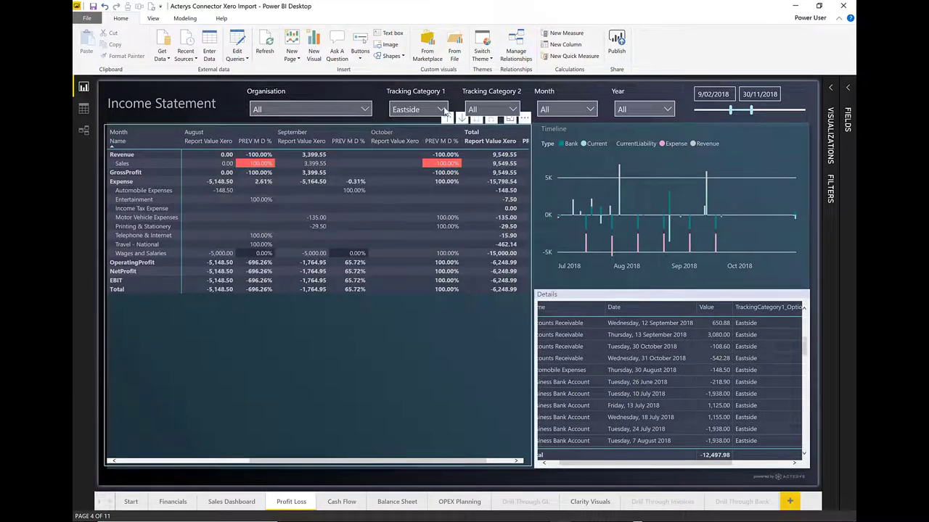
# Select all Tracking Category 1 options and inspect August's Advertising transactions totalling -9,771.93.
pyautogui.click(440, 109)
pyautogui.click(418, 124)
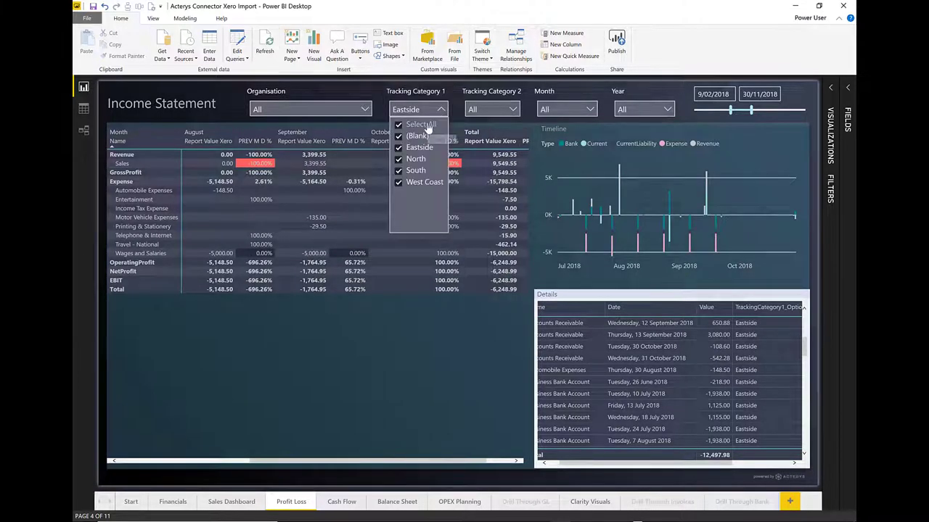
pyautogui.click(385, 113)
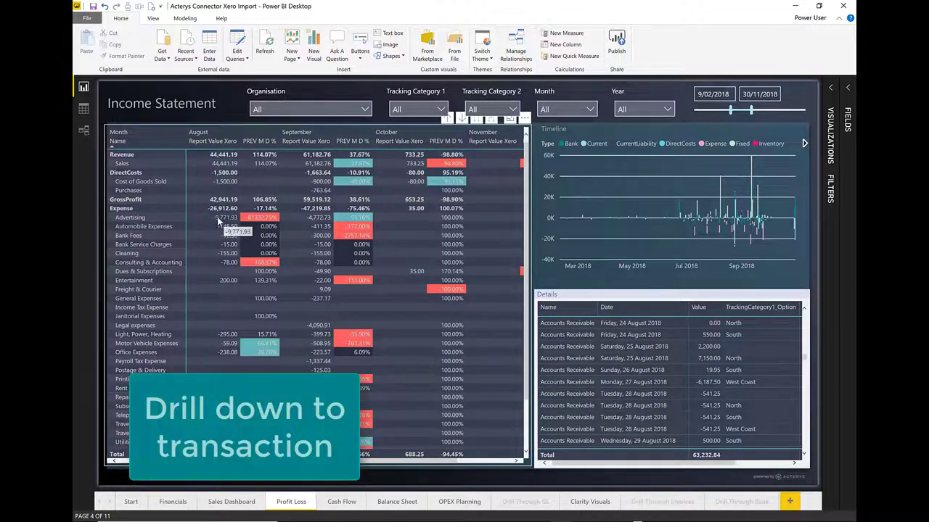
pyautogui.click(227, 219)
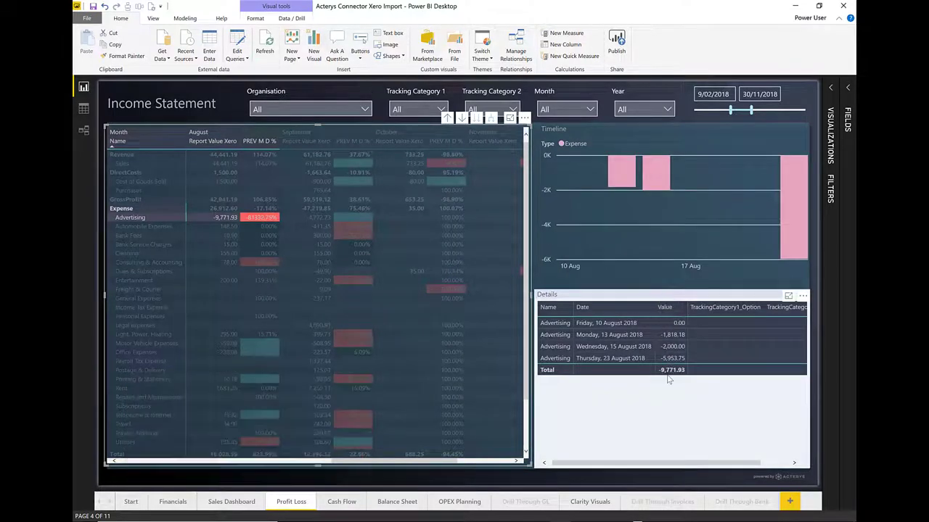
pyautogui.click(241, 220)
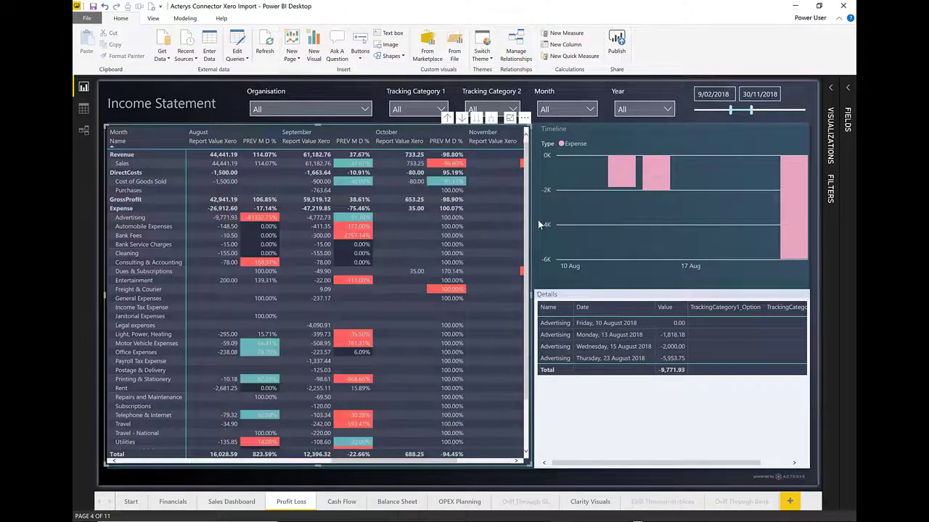
# Add % Sales from Xero_Finance to the Income Statement matrix values, then view the Cash Flow page.
pyautogui.click(849, 90)
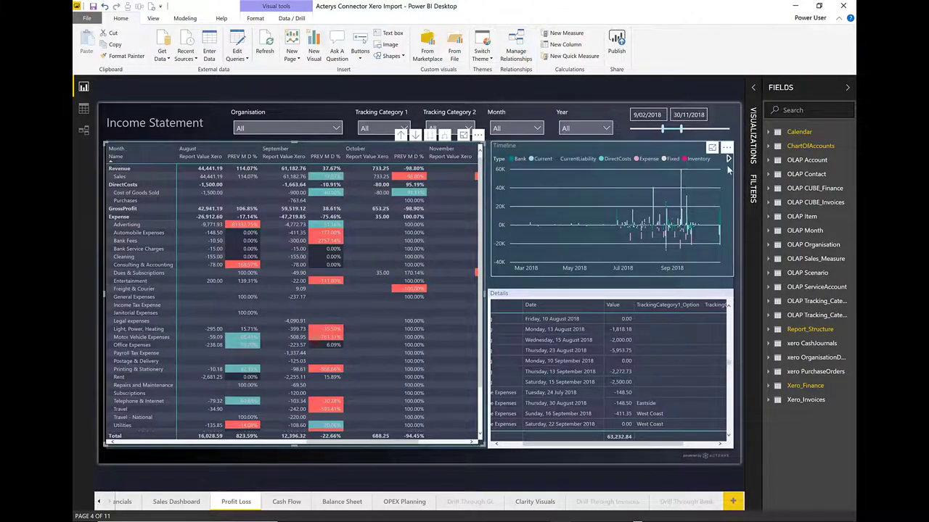
pyautogui.click(754, 89)
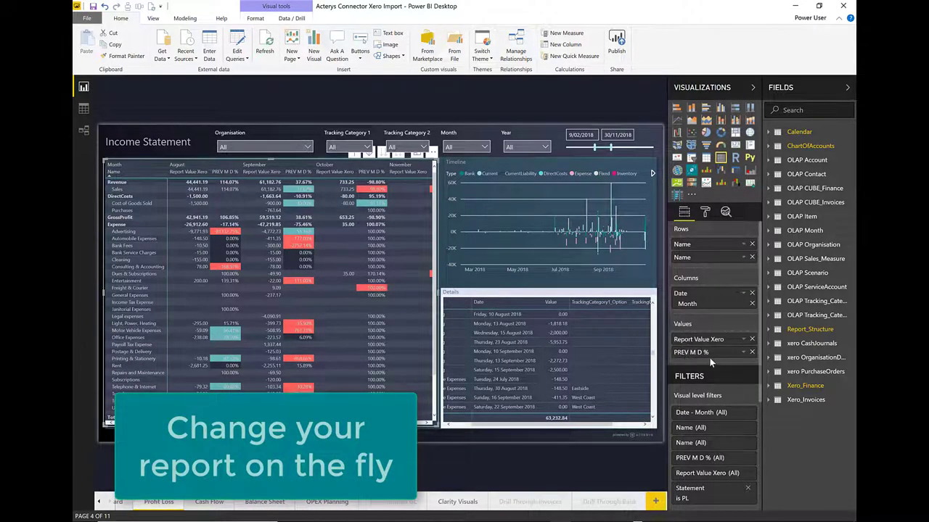
pyautogui.click(774, 386)
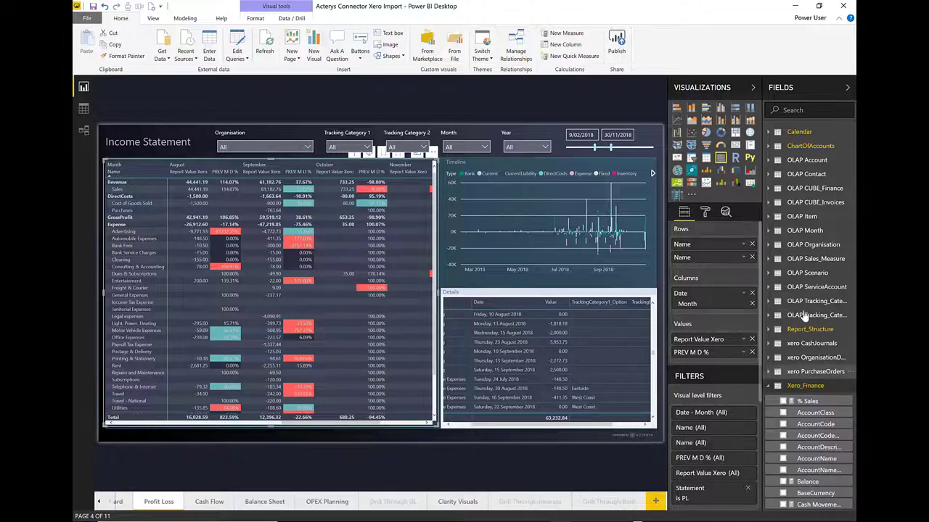
pyautogui.moveTo(809, 402); pyautogui.dragTo(734, 363)
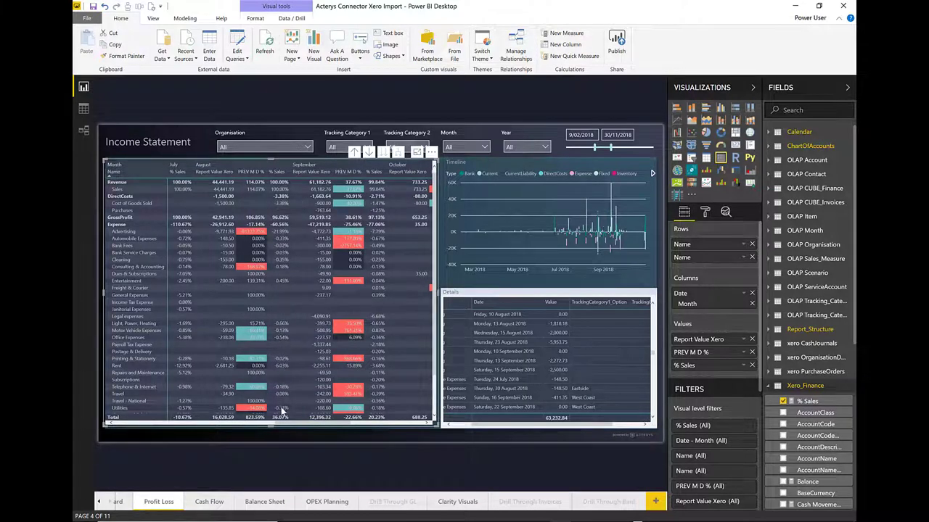
pyautogui.click(209, 502)
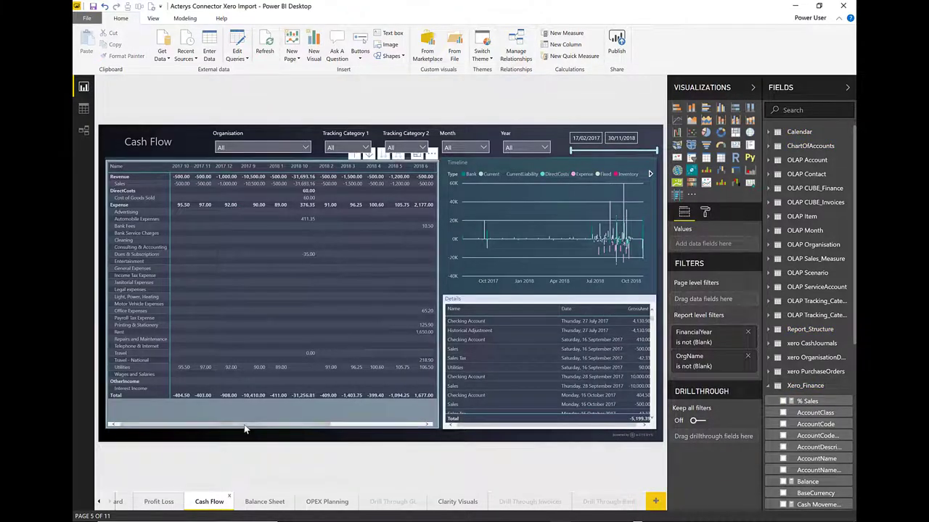
# Scroll the Cash Flow matrix to later months, then view the Balance Sheet page.
pyautogui.moveTo(245, 428); pyautogui.dragTo(370, 428)
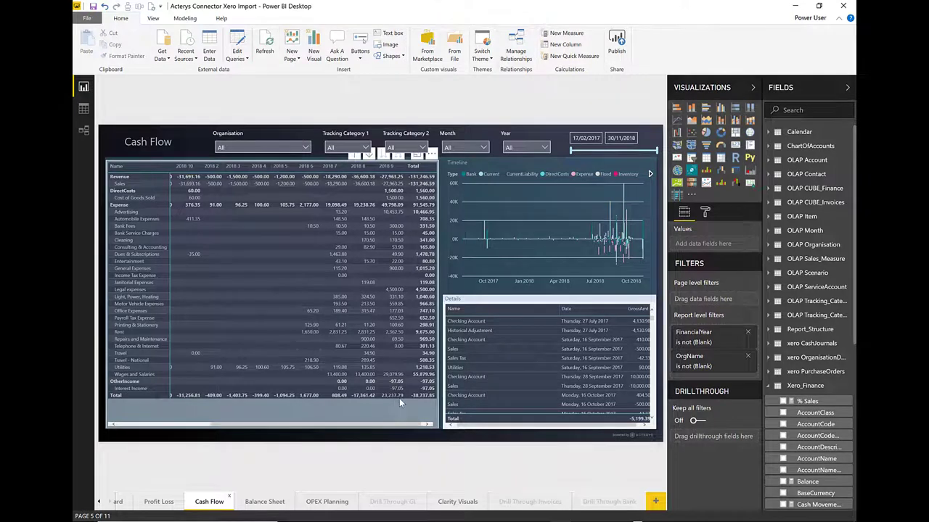
pyautogui.click(266, 504)
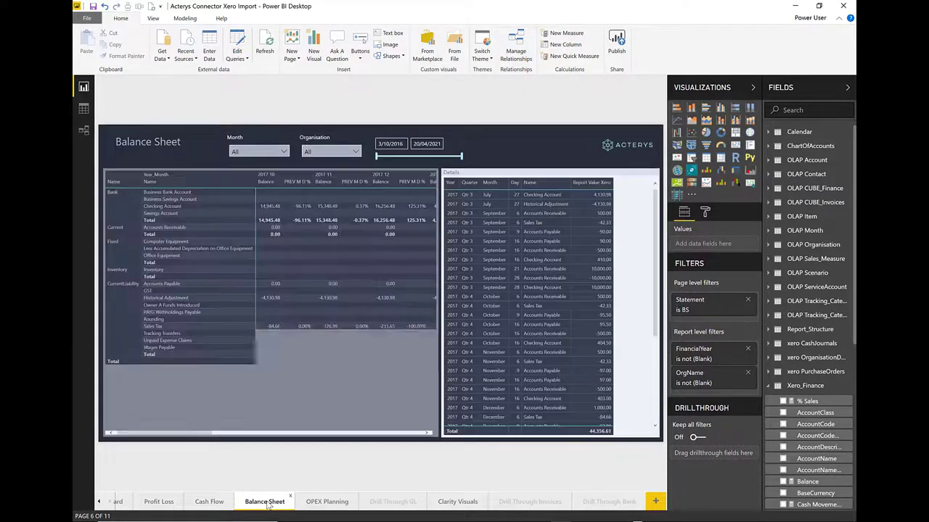
# Show OPEX Planning with the Budget scenario, hide the side panes, and expand 002. DirectCosts.
pyautogui.click(309, 506)
pyautogui.click(445, 111)
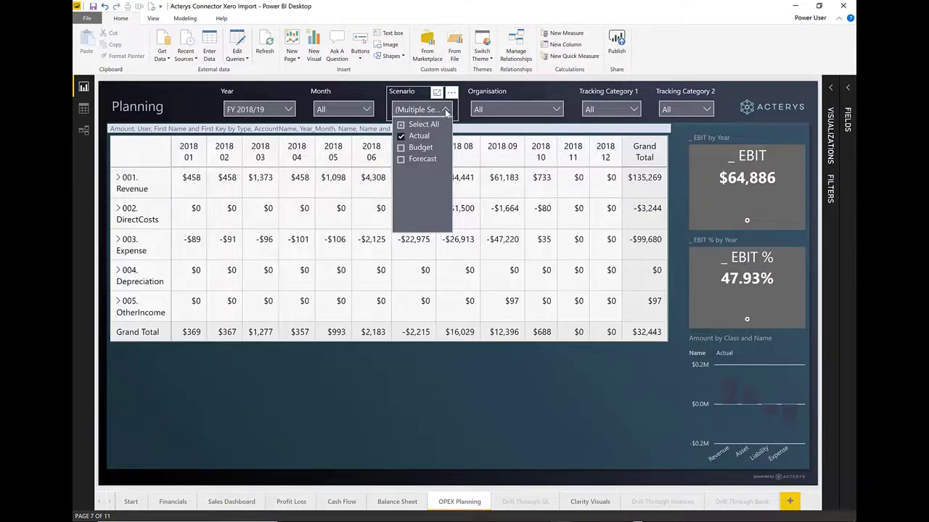
pyautogui.click(412, 144)
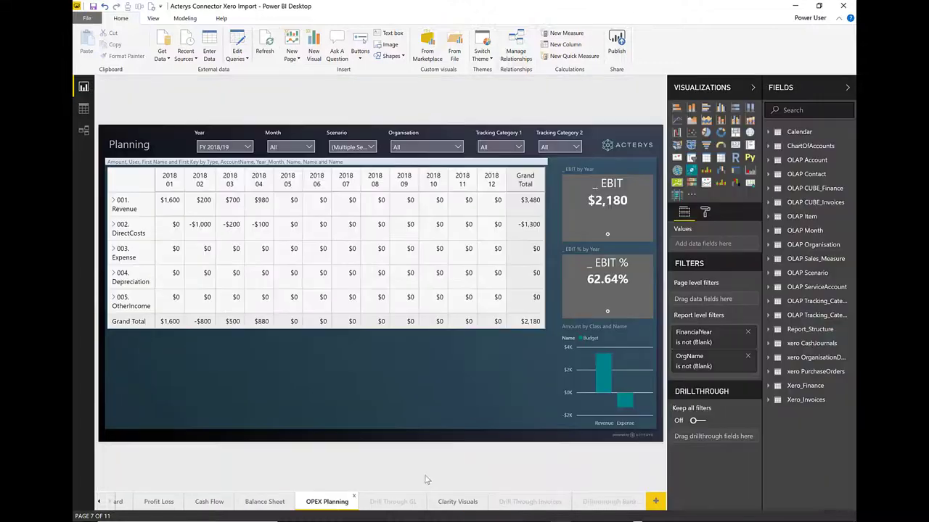
pyautogui.click(752, 87)
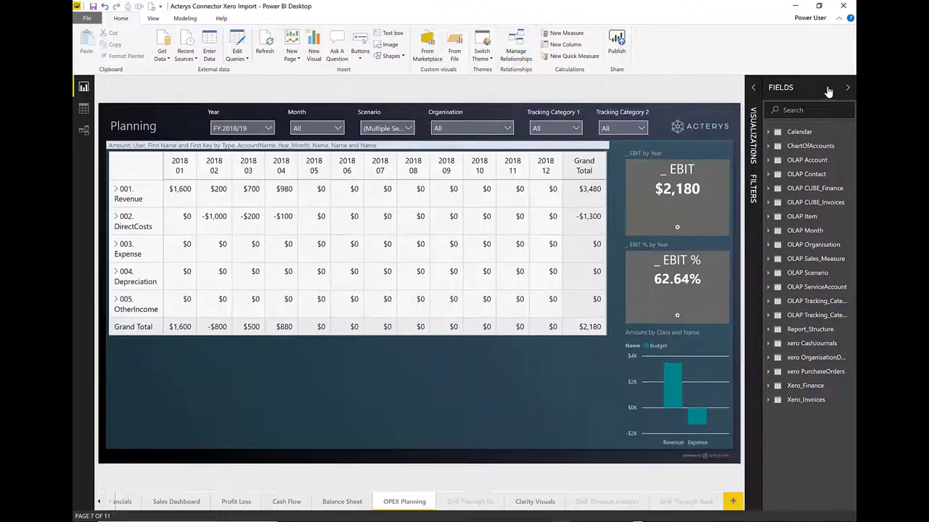
pyautogui.click(847, 89)
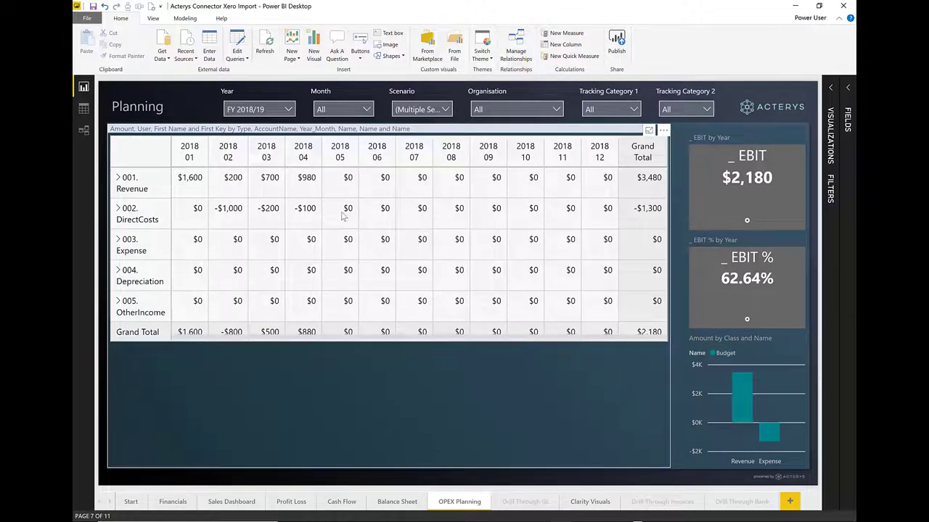
pyautogui.click(119, 208)
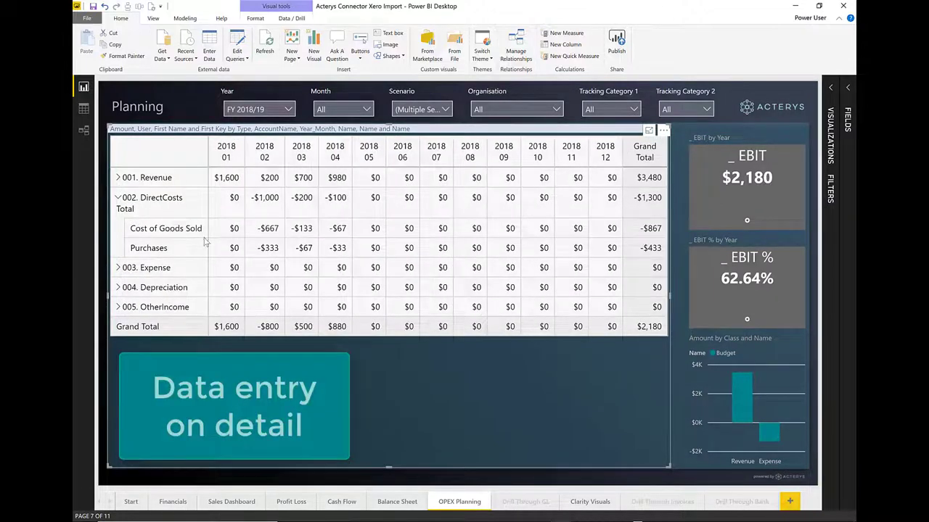
# Budget -80 Cost of Goods Sold and -200 Purchases for 2018 05.
pyautogui.click(376, 234)
pyautogui.write('-8')
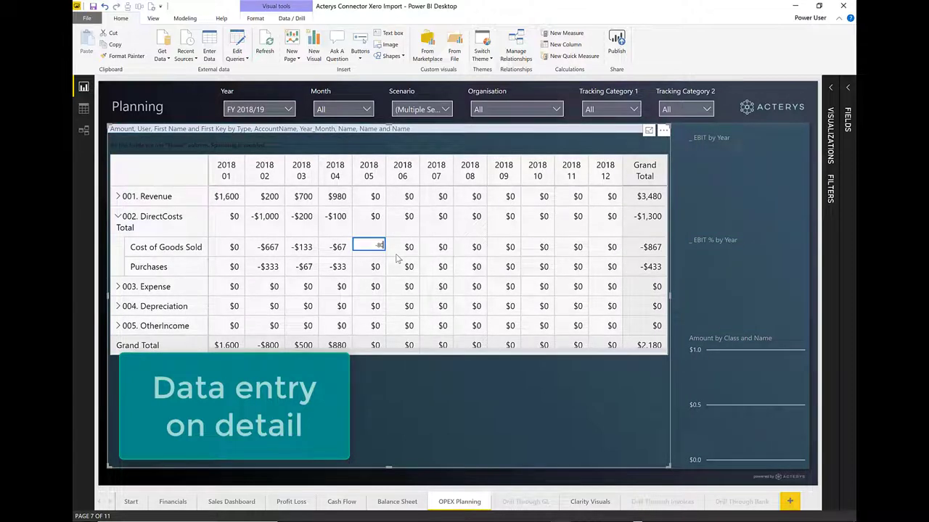
pyautogui.press('Return')
pyautogui.click(377, 267)
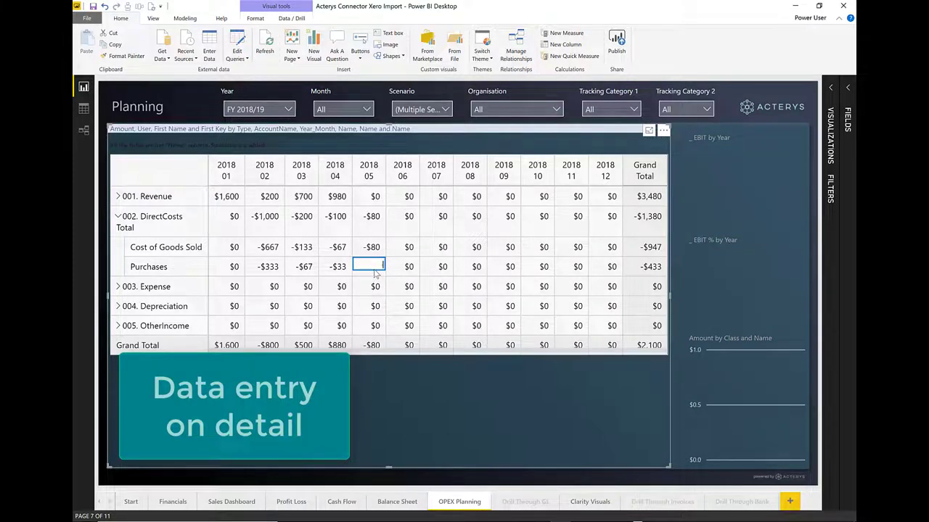
pyautogui.write('-200')
pyautogui.press('Return')
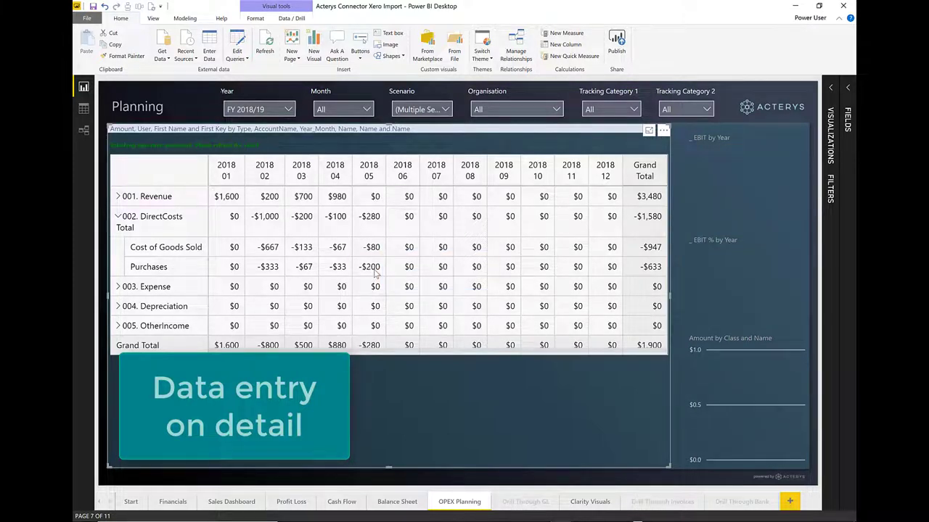
# Budget 1000 Revenue for 2018 05, raising EBIT to $2,900.
pyautogui.click(377, 203)
pyautogui.write('1000')
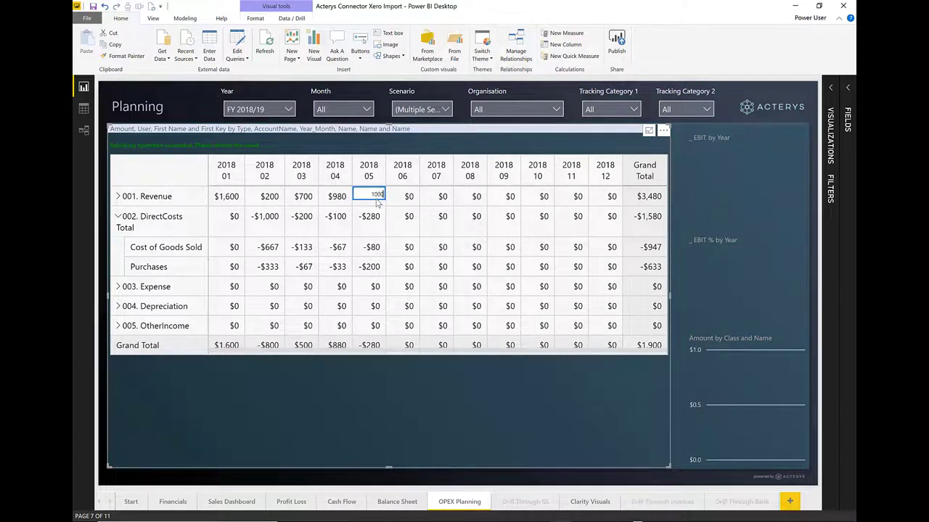
pyautogui.press('Return')
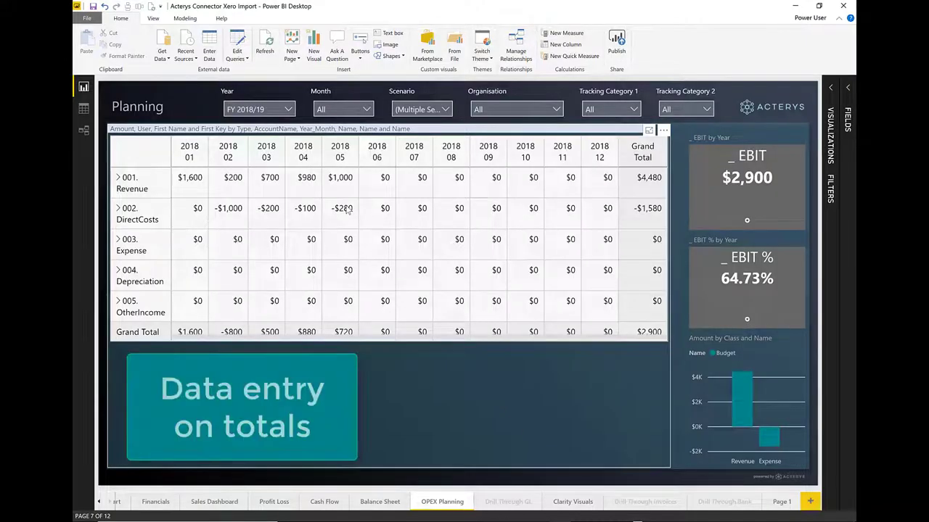
# Change the 2018 05 DirectCosts budget to -350, then revise it to -385 (EBIT $2,795).
pyautogui.click(348, 210)
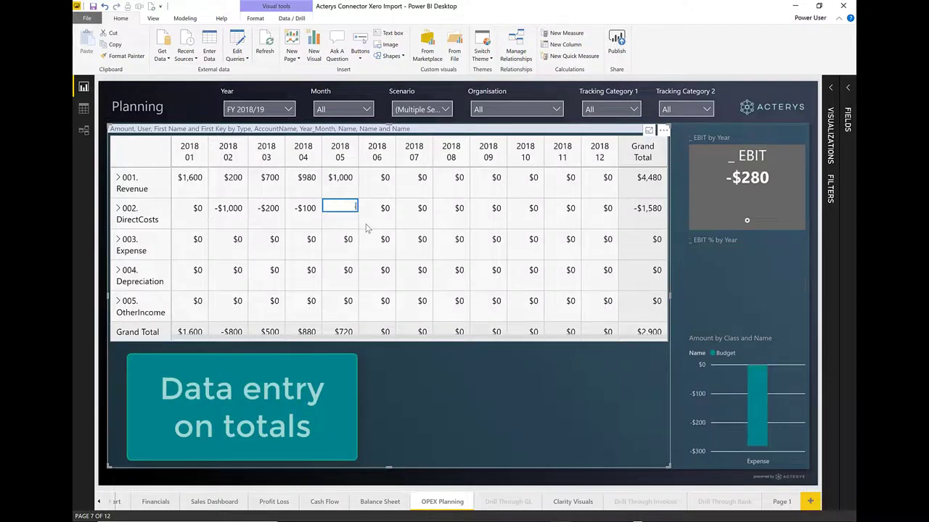
pyautogui.write('350')
pyautogui.press('Return')
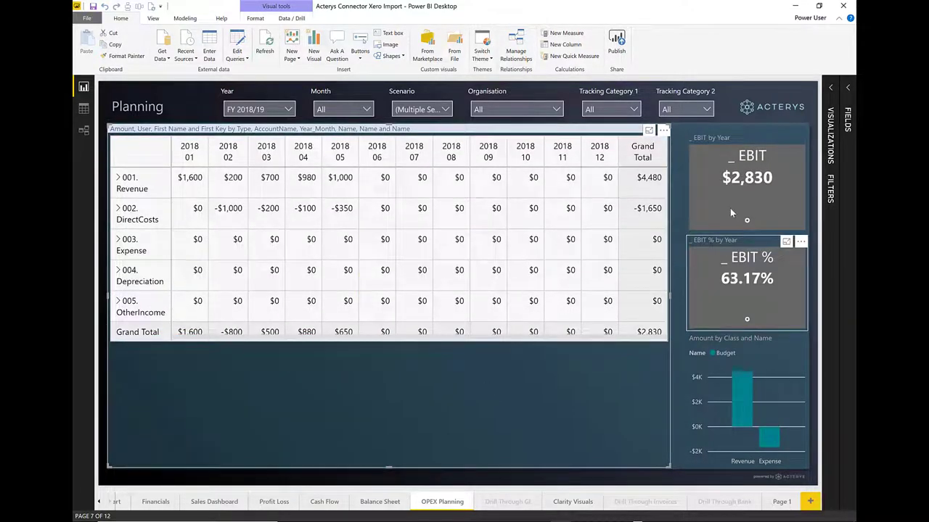
pyautogui.click(346, 213)
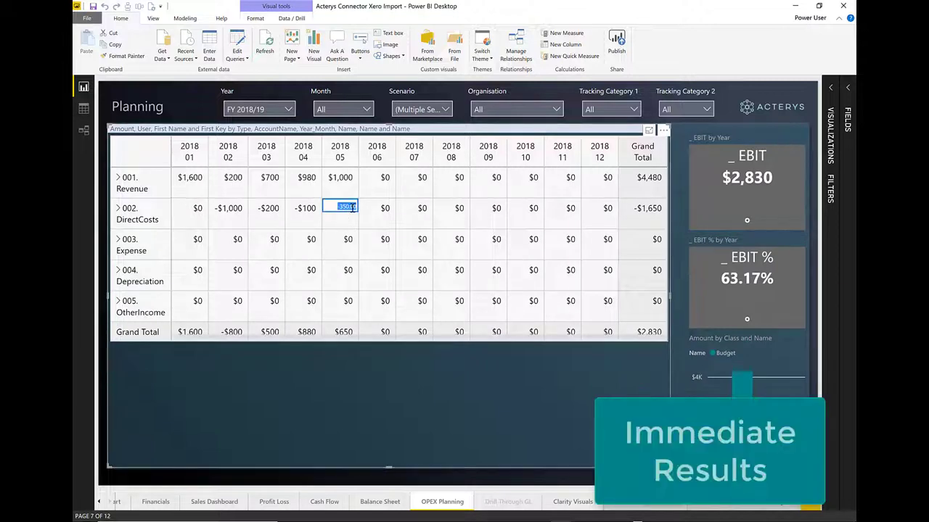
pyautogui.press('BackSpace')
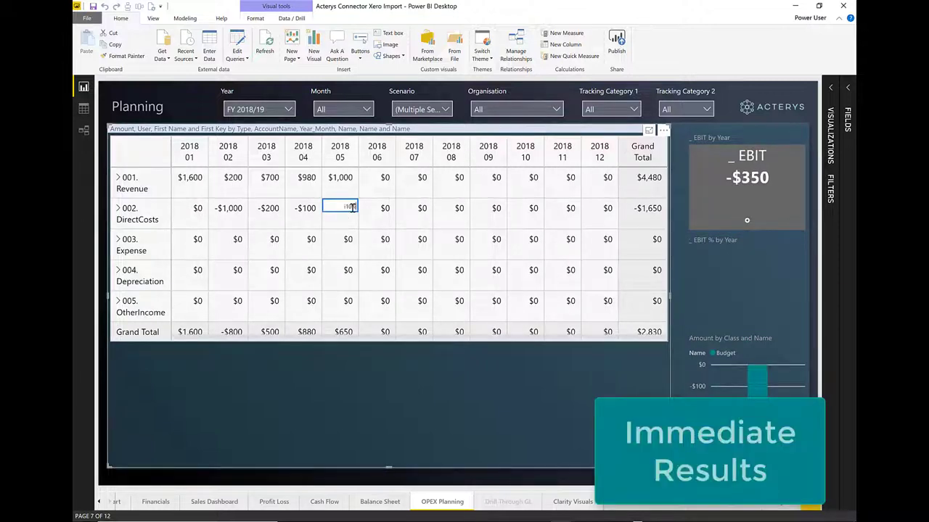
pyautogui.press('Return')
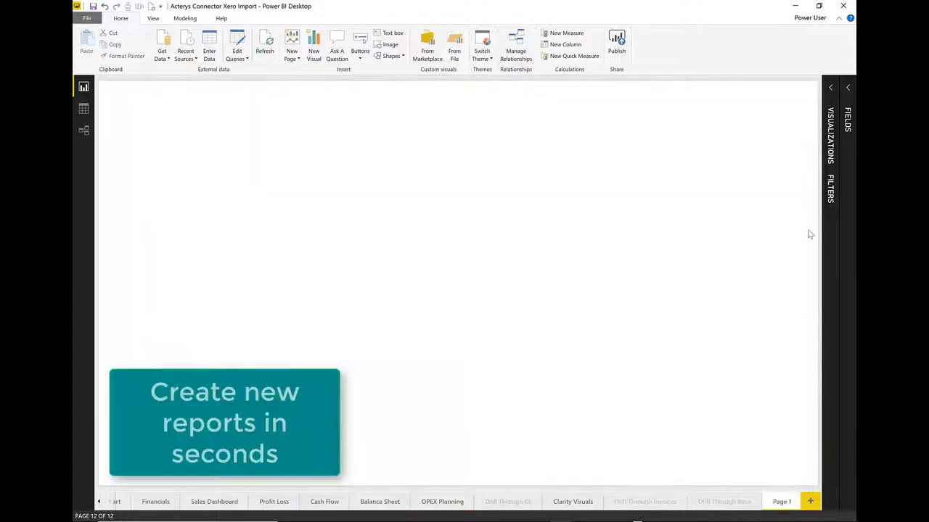
# Add Total Revenues and Item from Xero_Invoices to a new visual on Page 1.
pyautogui.click(848, 90)
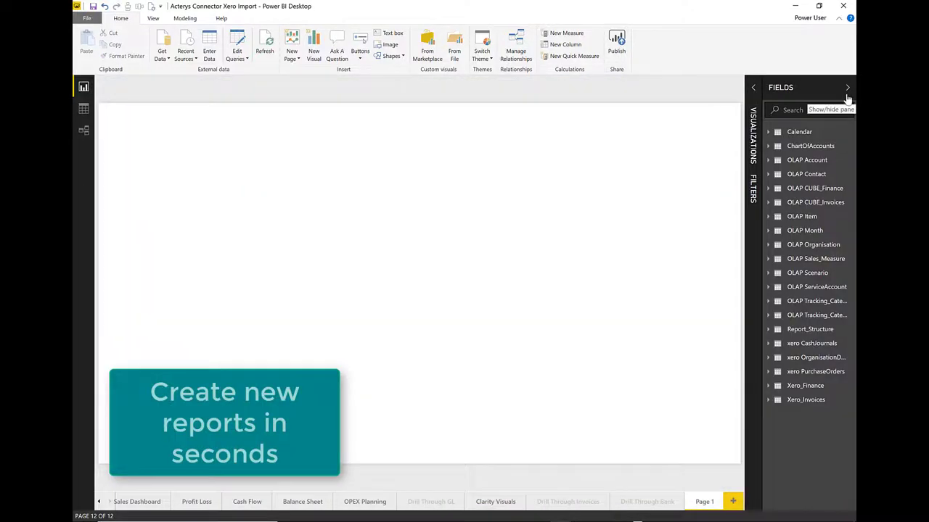
pyautogui.click(798, 114)
pyautogui.write('rev')
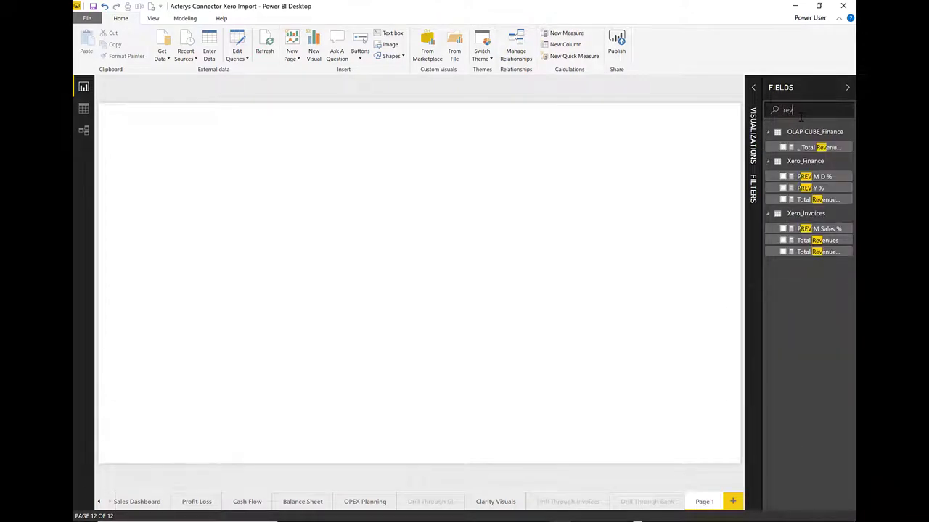
pyautogui.moveTo(816, 240)
pyautogui.mouseDown()
pyautogui.moveTo(281, 204)
pyautogui.moveTo(295, 200)
pyautogui.mouseUp()
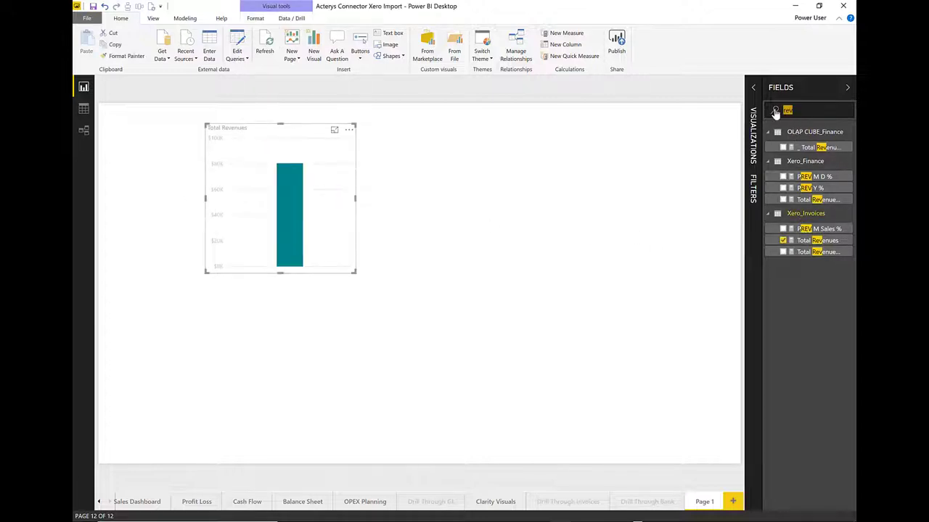
pyautogui.write('item')
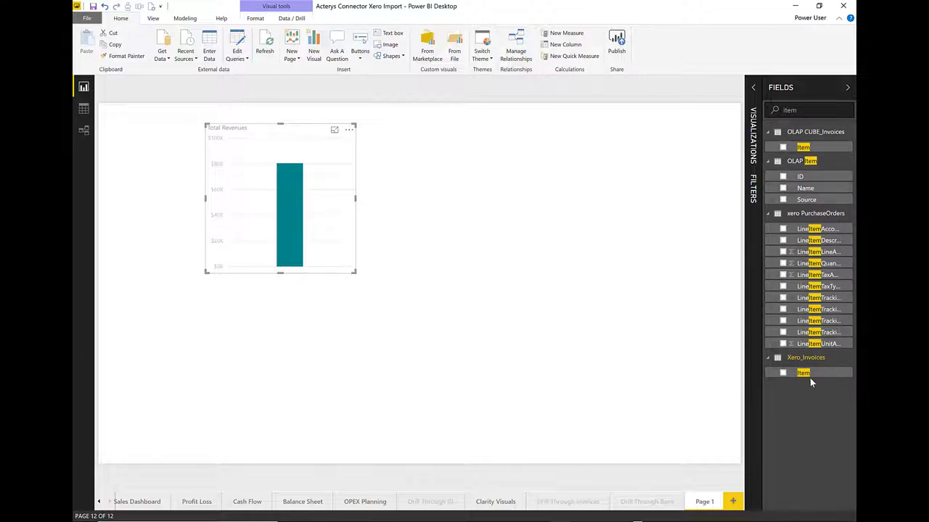
pyautogui.moveTo(803, 373); pyautogui.dragTo(301, 220)
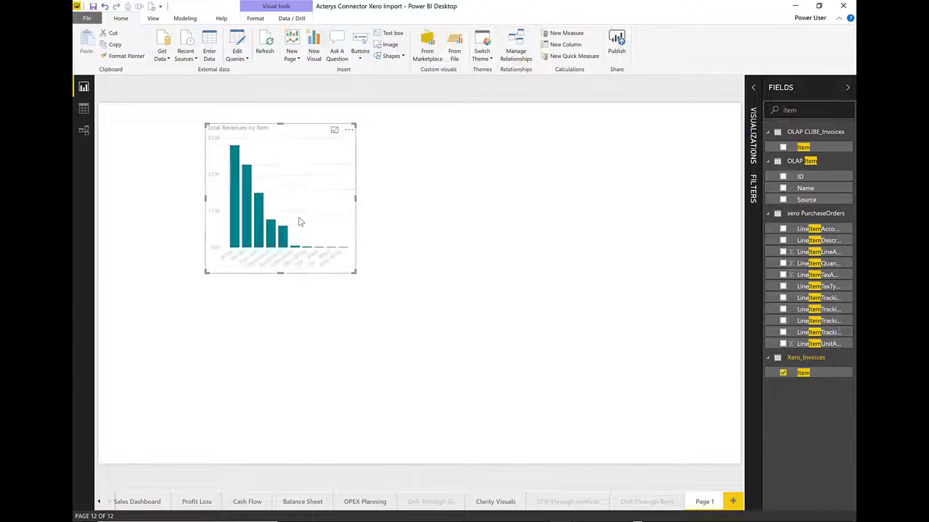
# Try bar and line charts, then settle on a Table visual for revenues by Item.
pyautogui.click(753, 89)
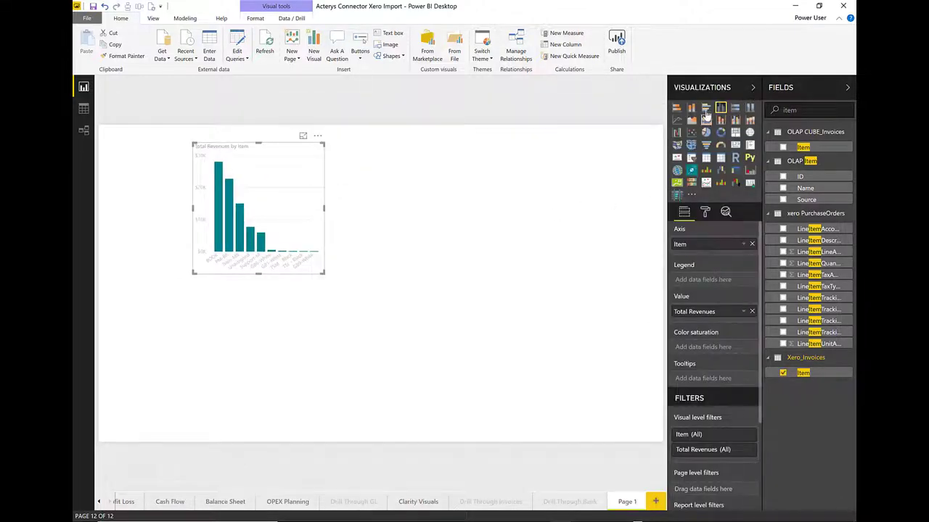
pyautogui.click(706, 108)
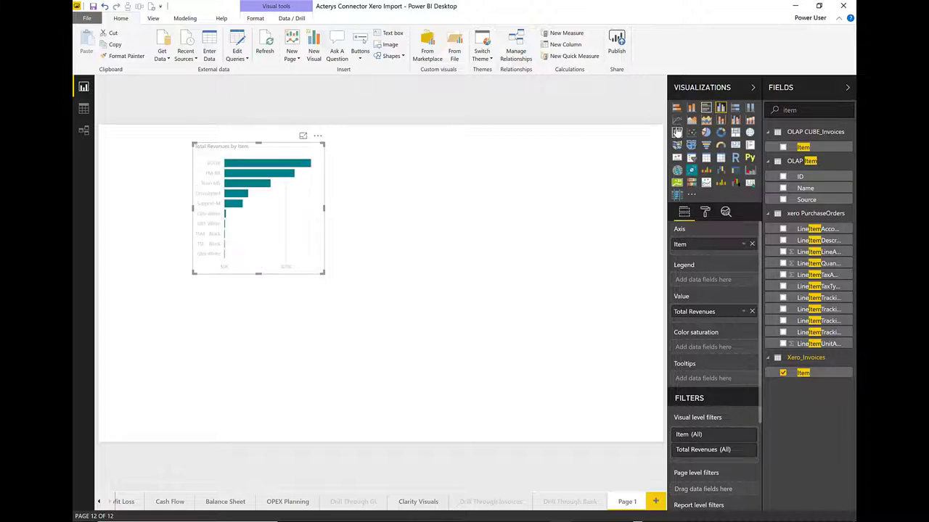
pyautogui.click(677, 120)
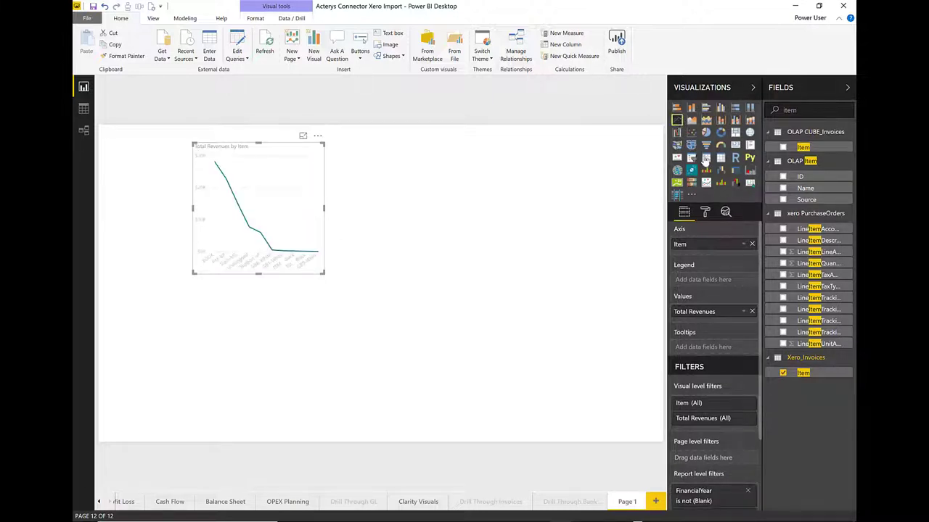
pyautogui.click(706, 158)
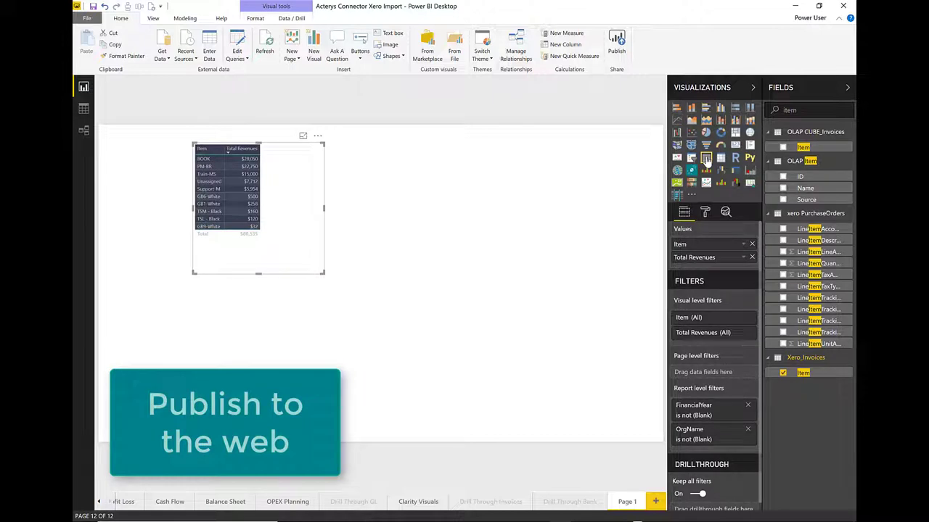
pyautogui.click(523, 339)
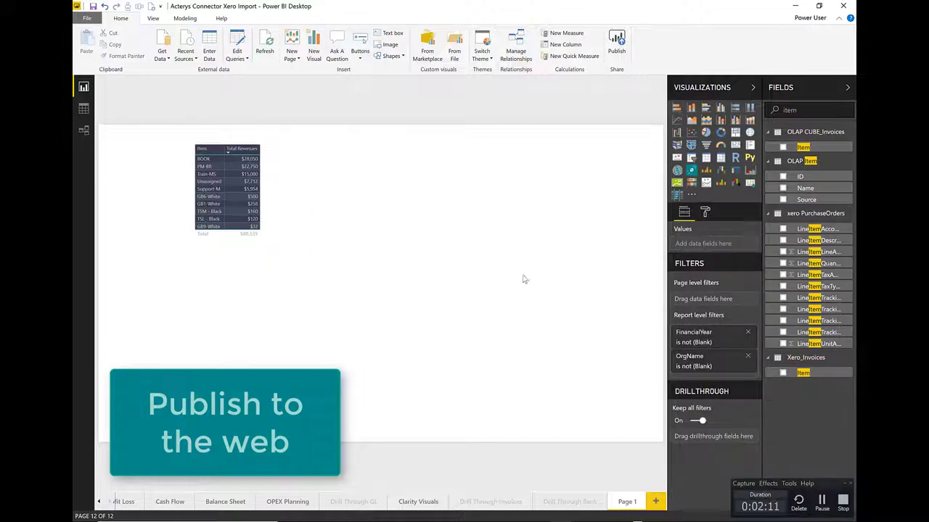
# Publish the report and open the published copy in Power BI online.
pyautogui.click(614, 49)
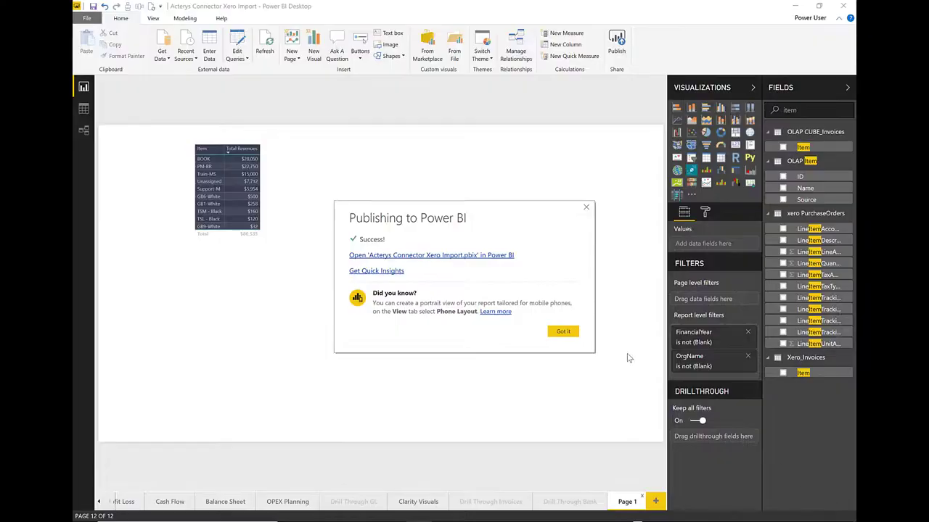
pyautogui.click(485, 256)
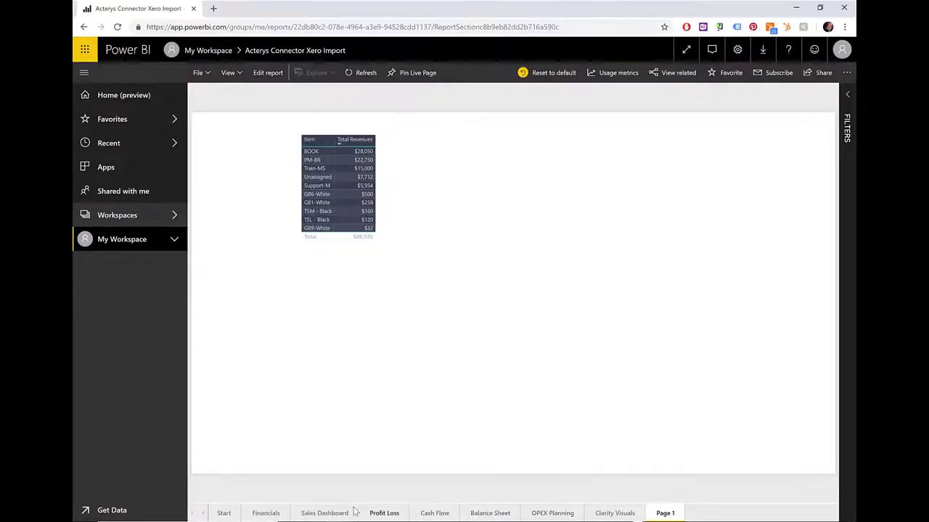
# On the Sales Dashboard page, select September and pin the Total Scenarios YTD by Item and Scenario chart.
pyautogui.click(325, 514)
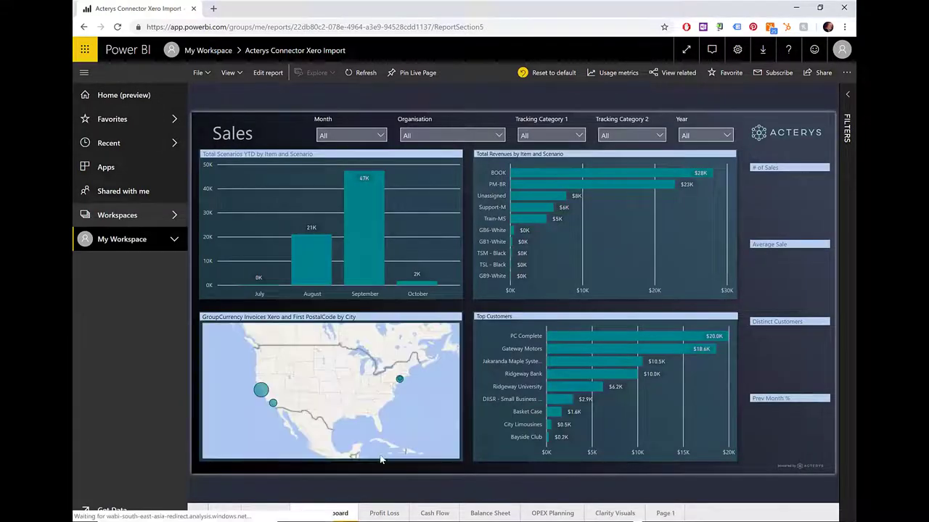
pyautogui.click(366, 231)
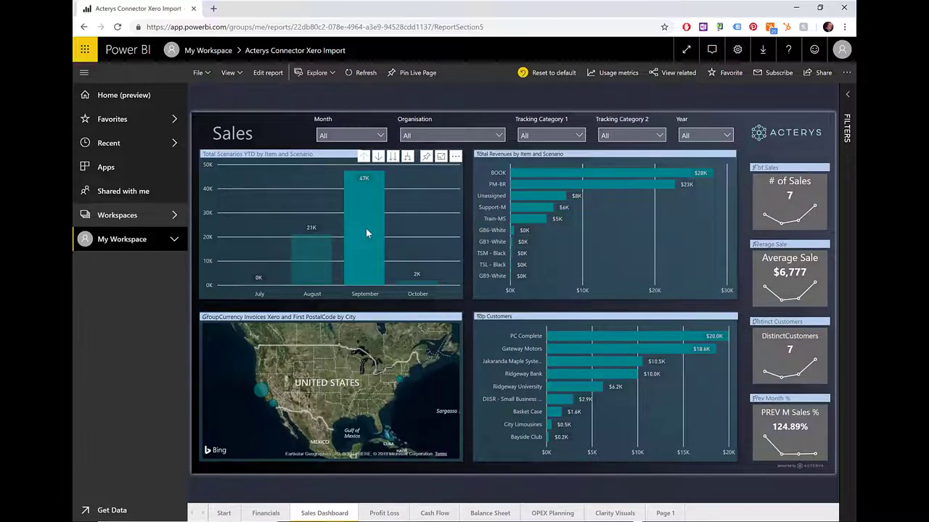
pyautogui.moveTo(366, 232)
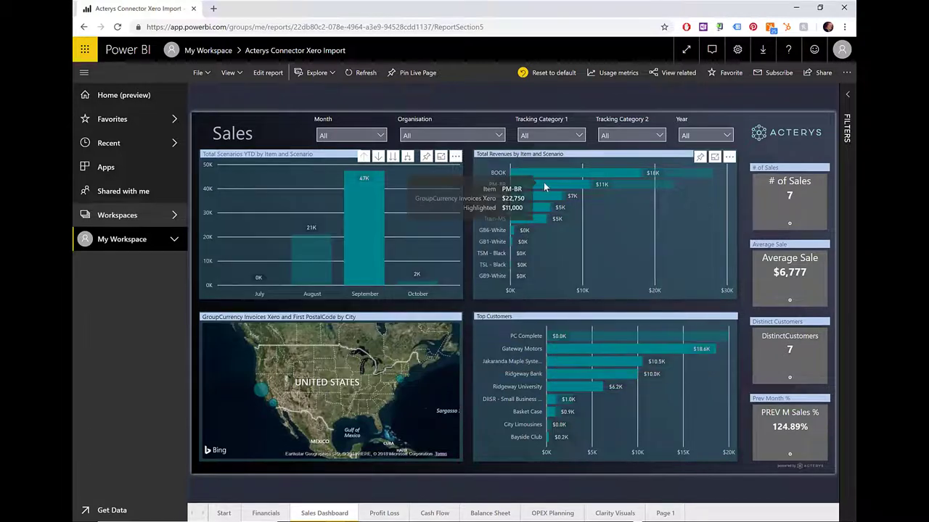
pyautogui.click(426, 158)
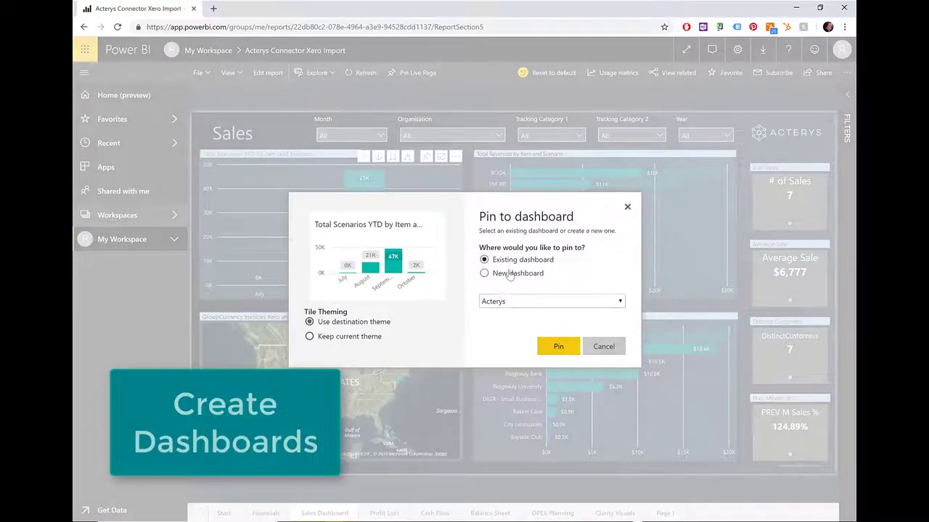
# Pin the scenarios chart to a new dashboard named 'xero dashboard'.
pyautogui.click(509, 275)
pyautogui.write('x')
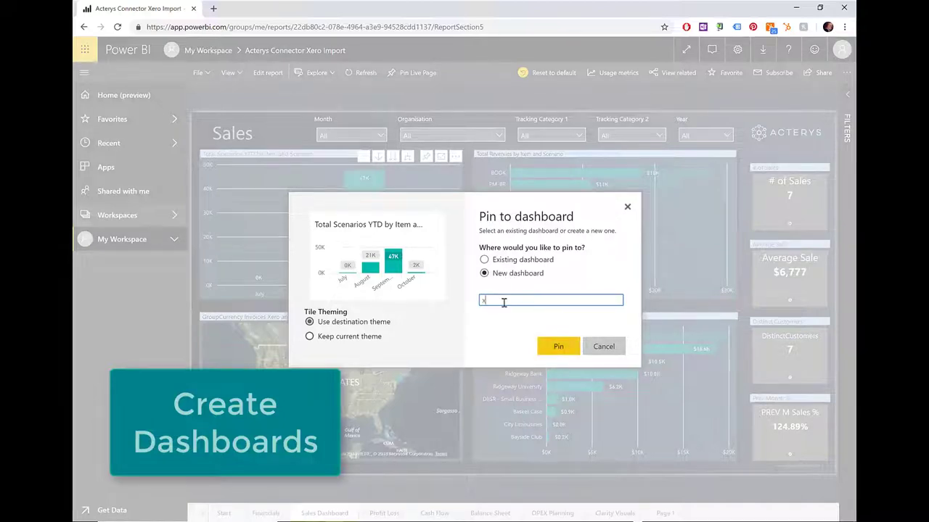
pyautogui.write('board')
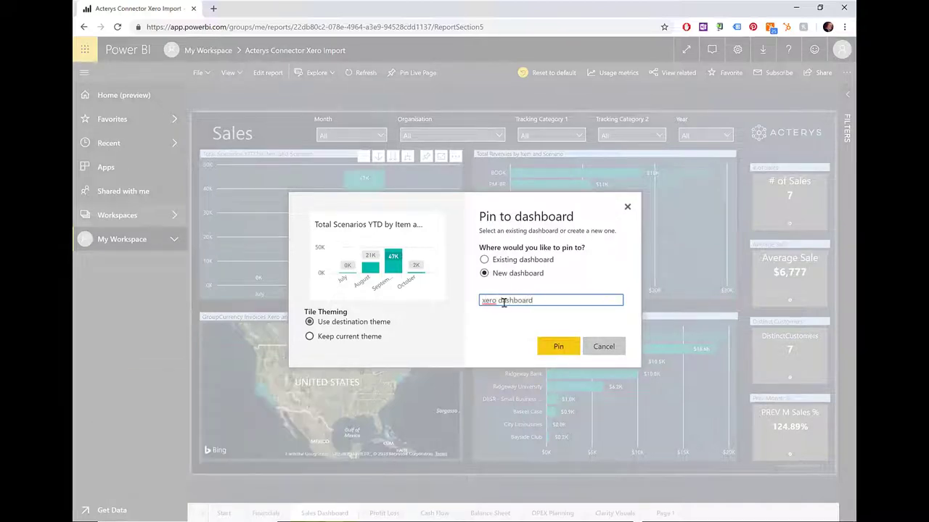
pyautogui.click(561, 347)
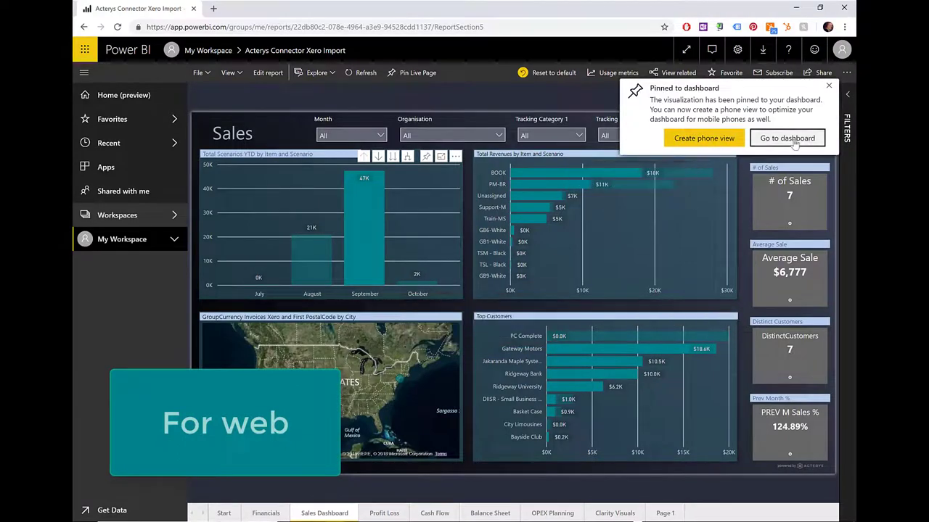
# Go to the xero dashboard and switch it to phone view.
pyautogui.click(794, 141)
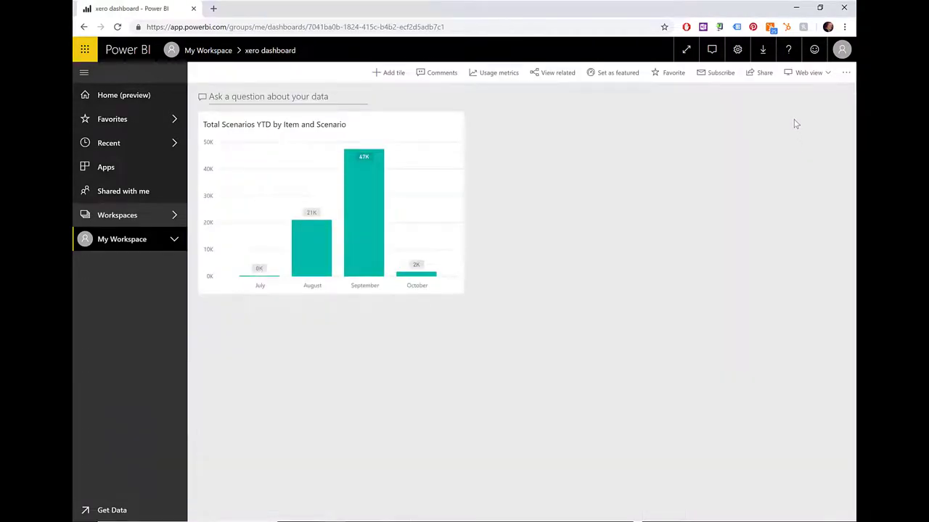
pyautogui.click(809, 73)
pyautogui.click(801, 106)
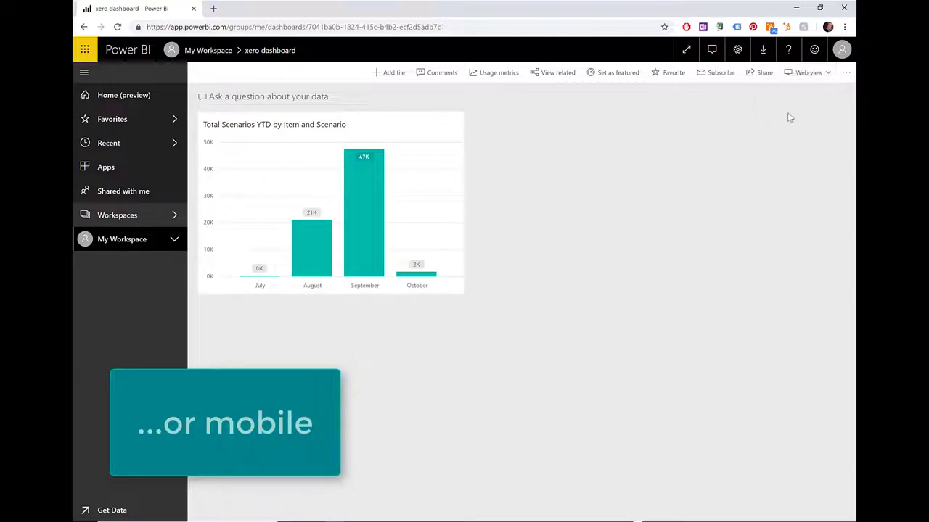